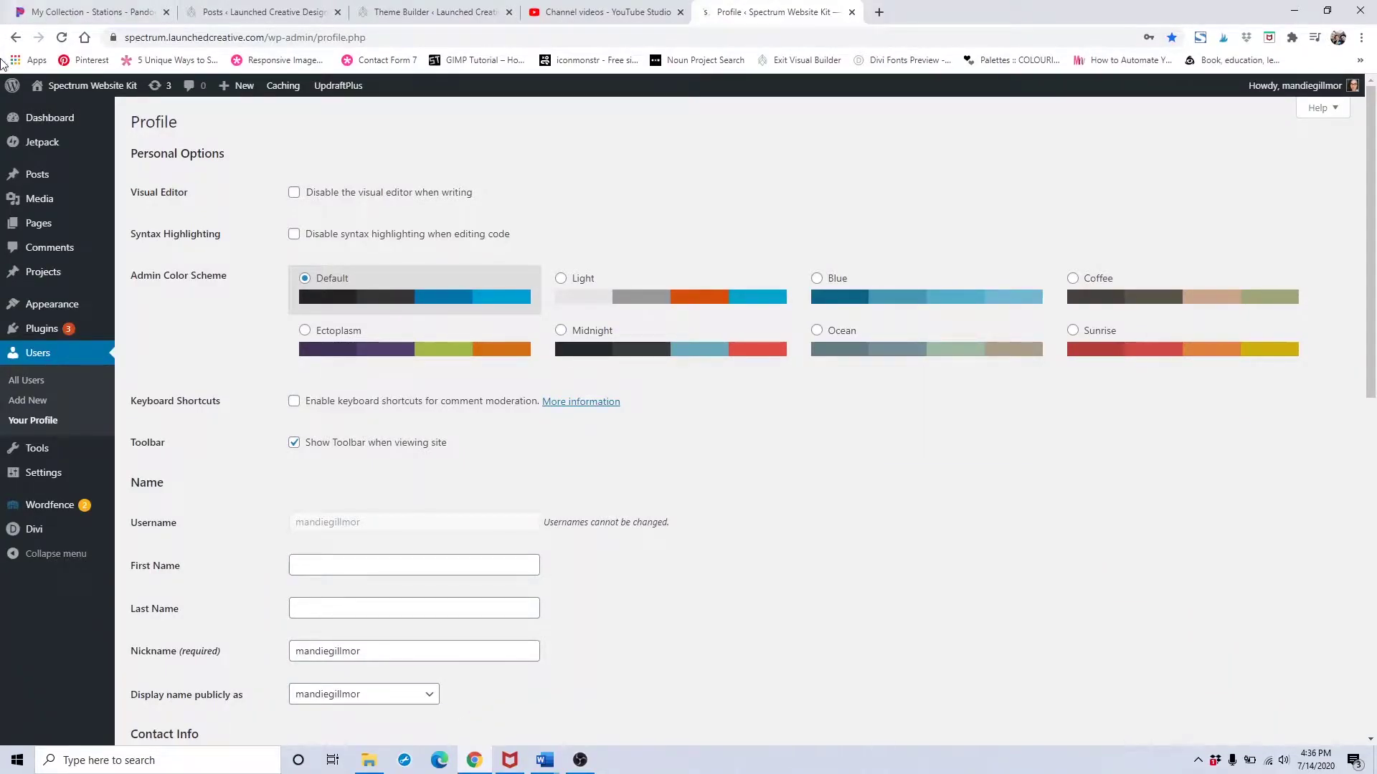
- Go to Appearance > Menus to view the existing Main menu and its items
mouse_move(39, 314)
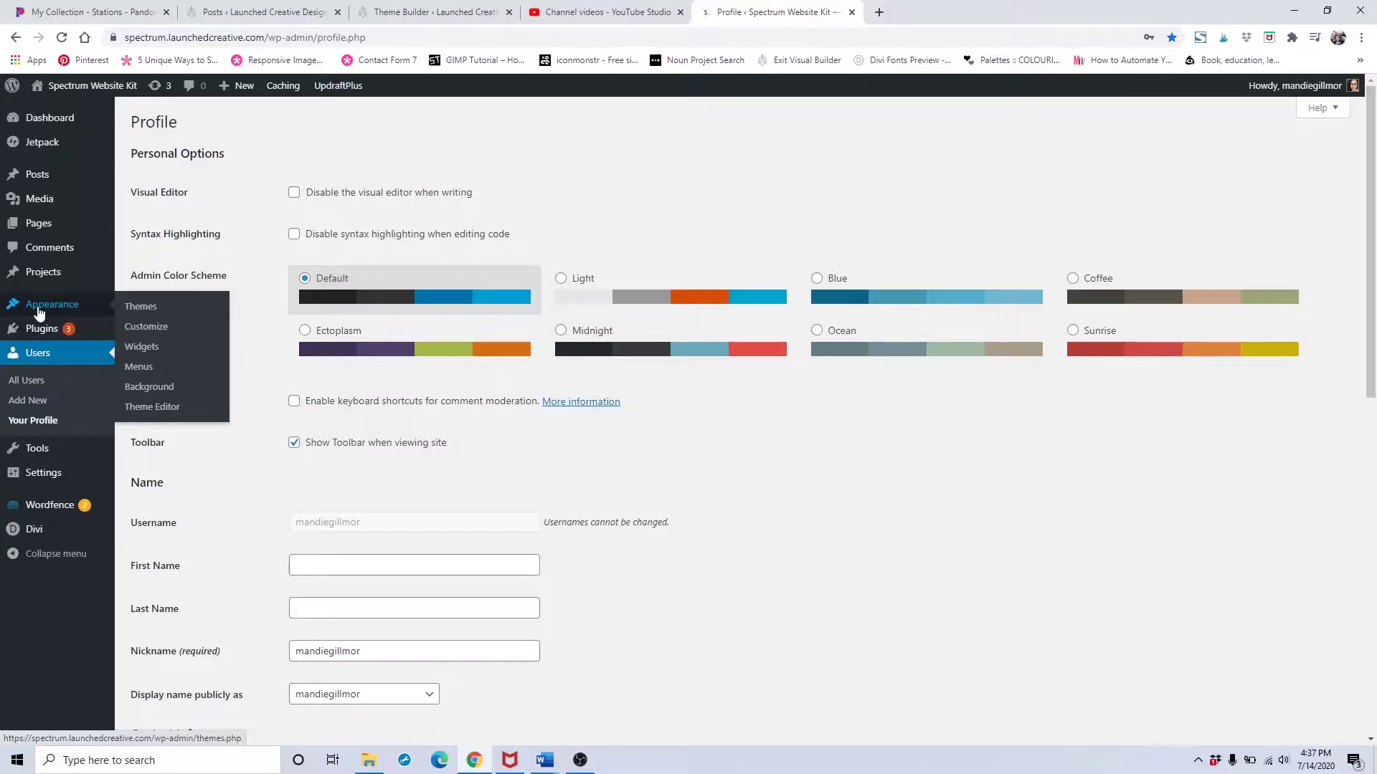
left_click(137, 371)
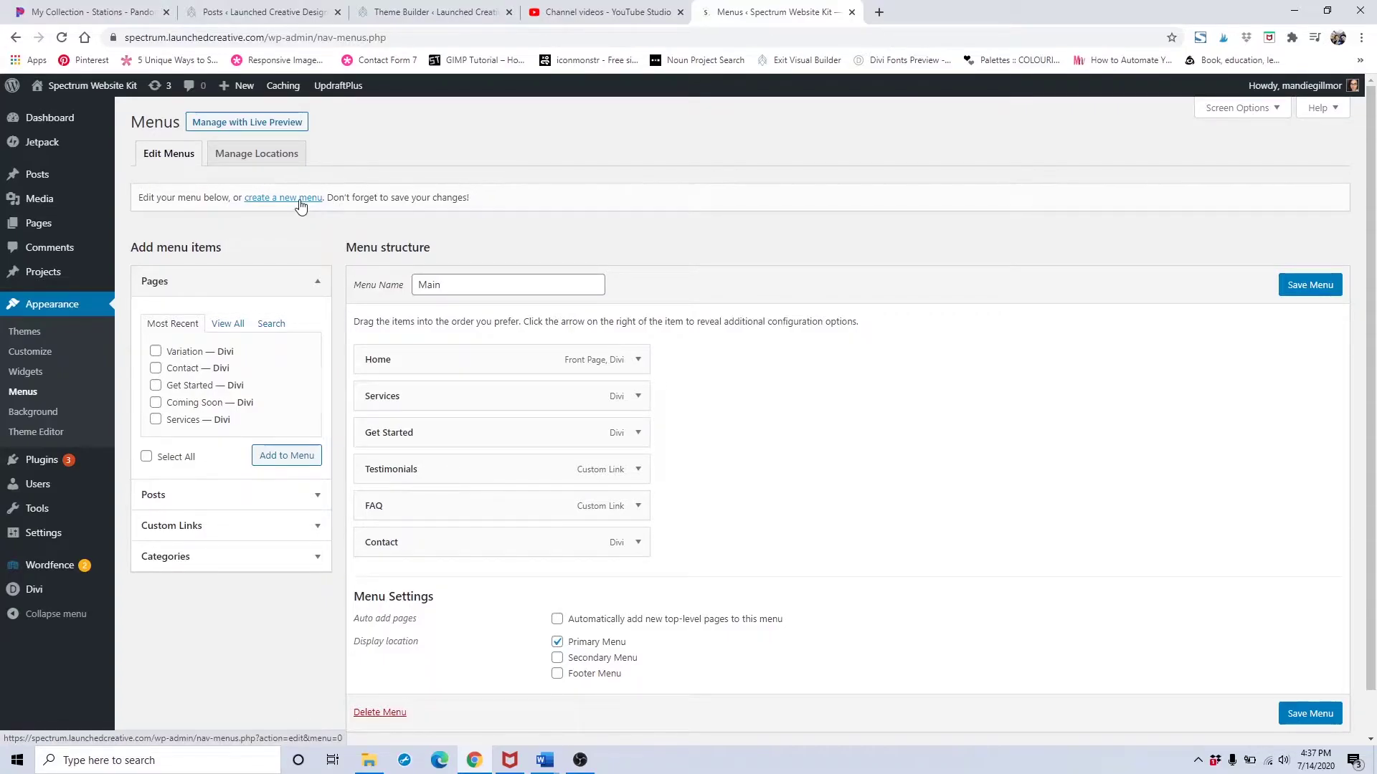
- Create a new menu named 'Main2'
left_click(299, 198)
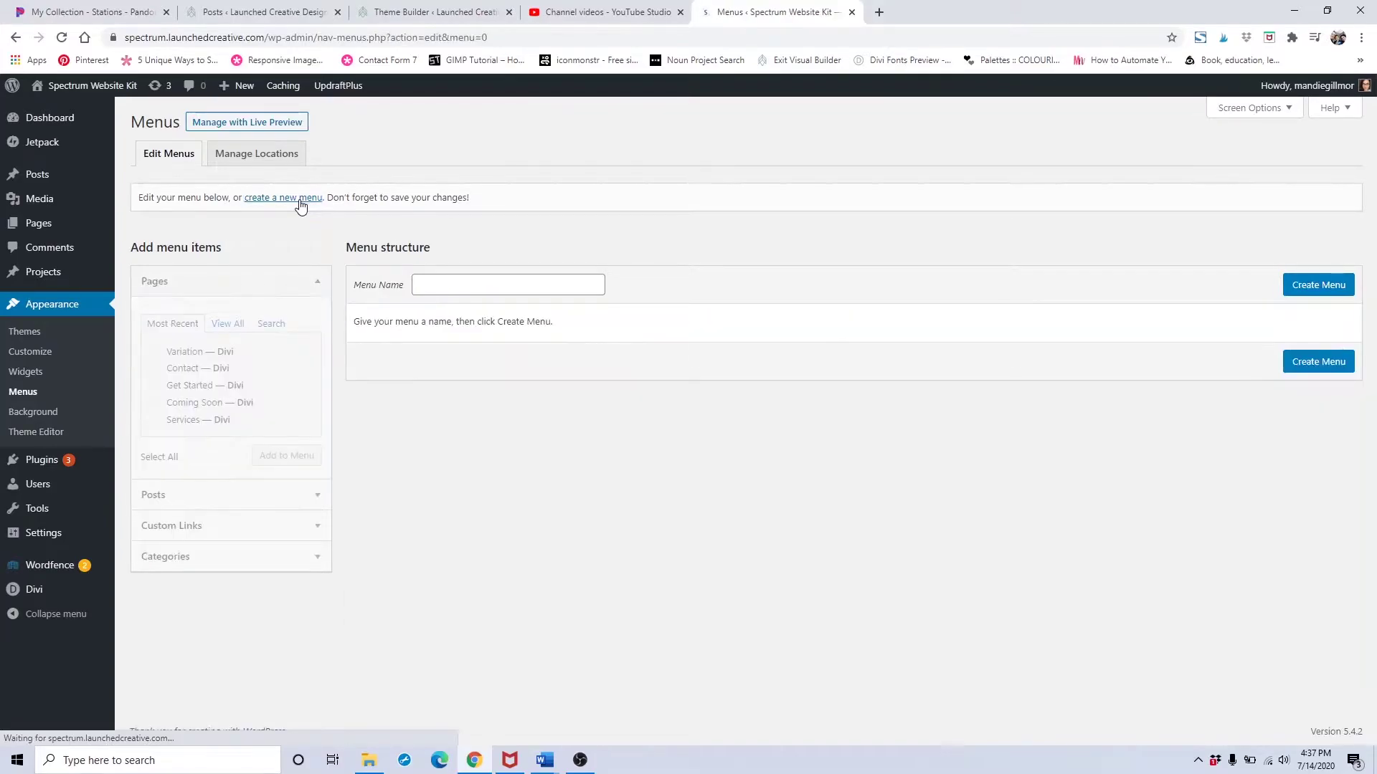
left_click(505, 286)
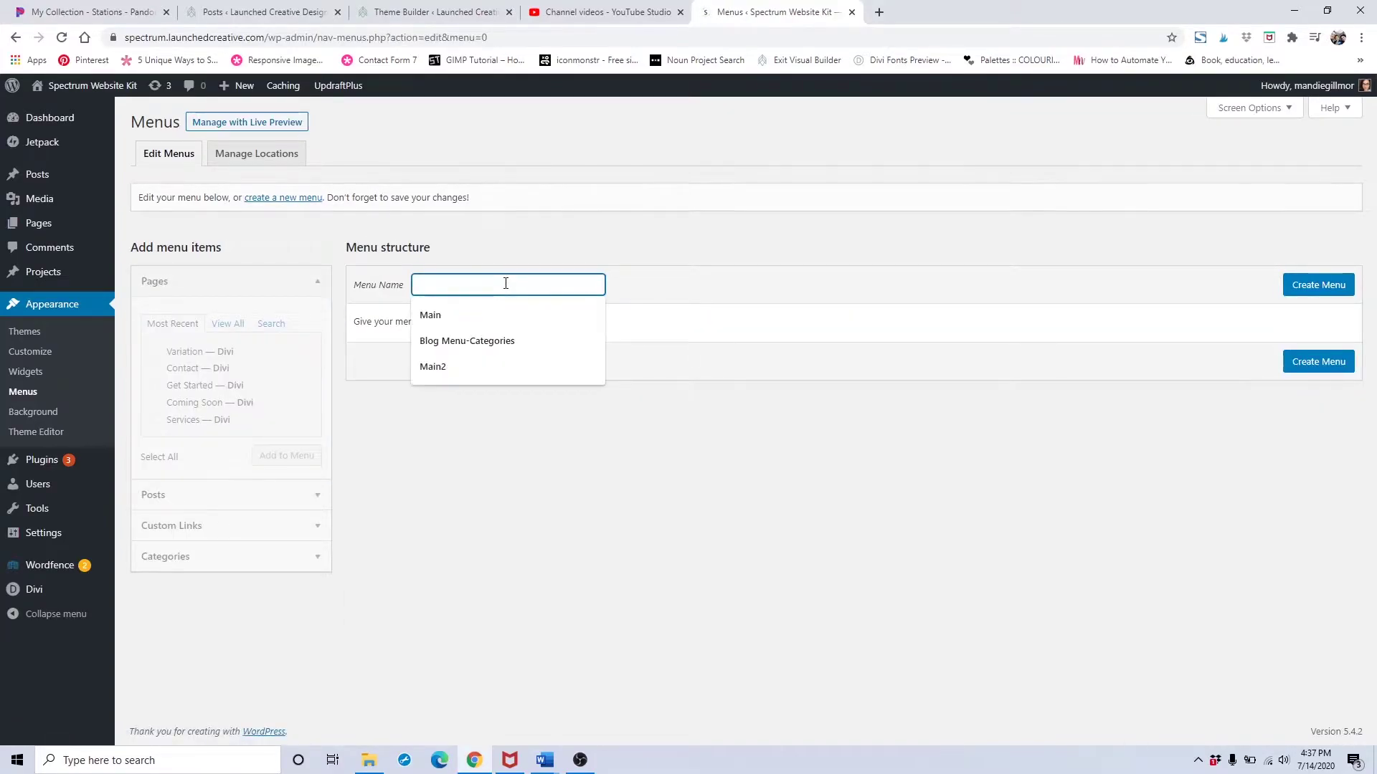
type("Main2")
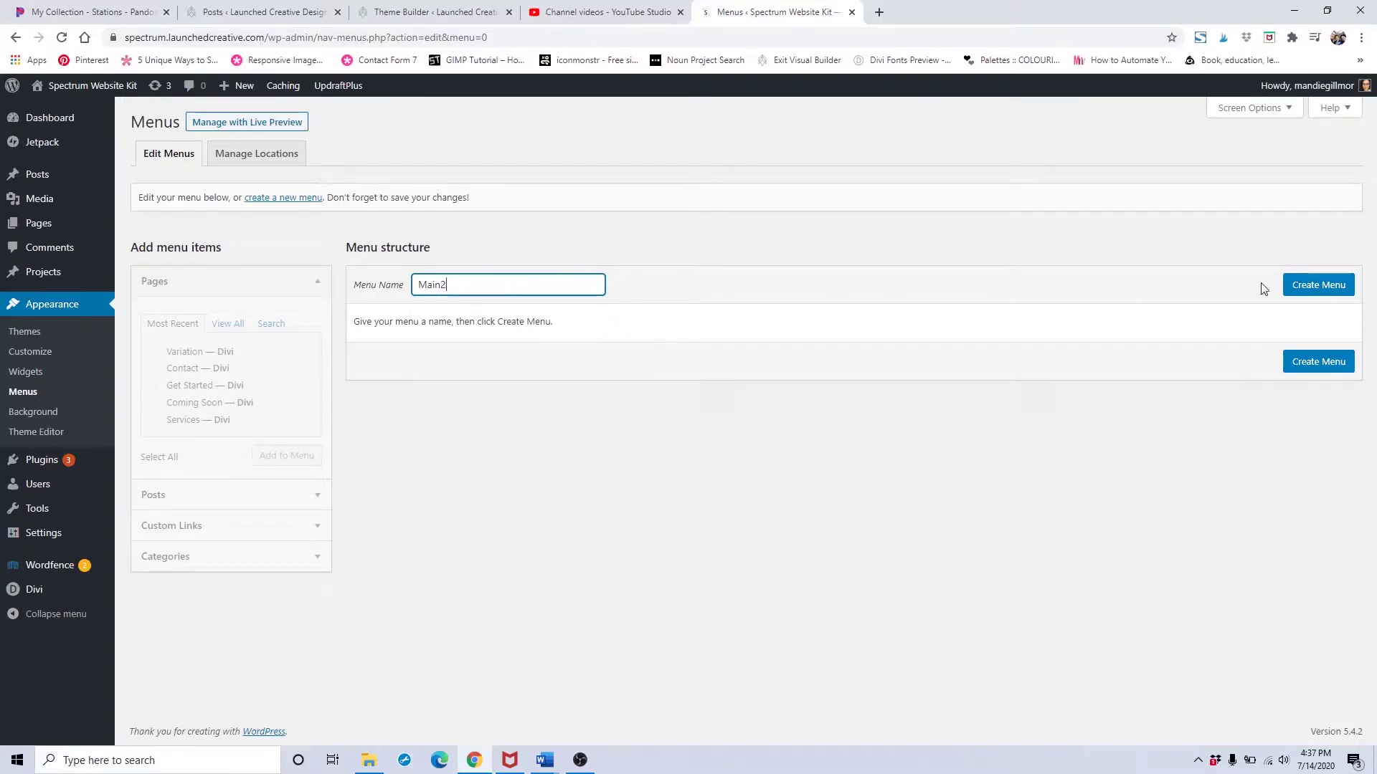
left_click(1303, 291)
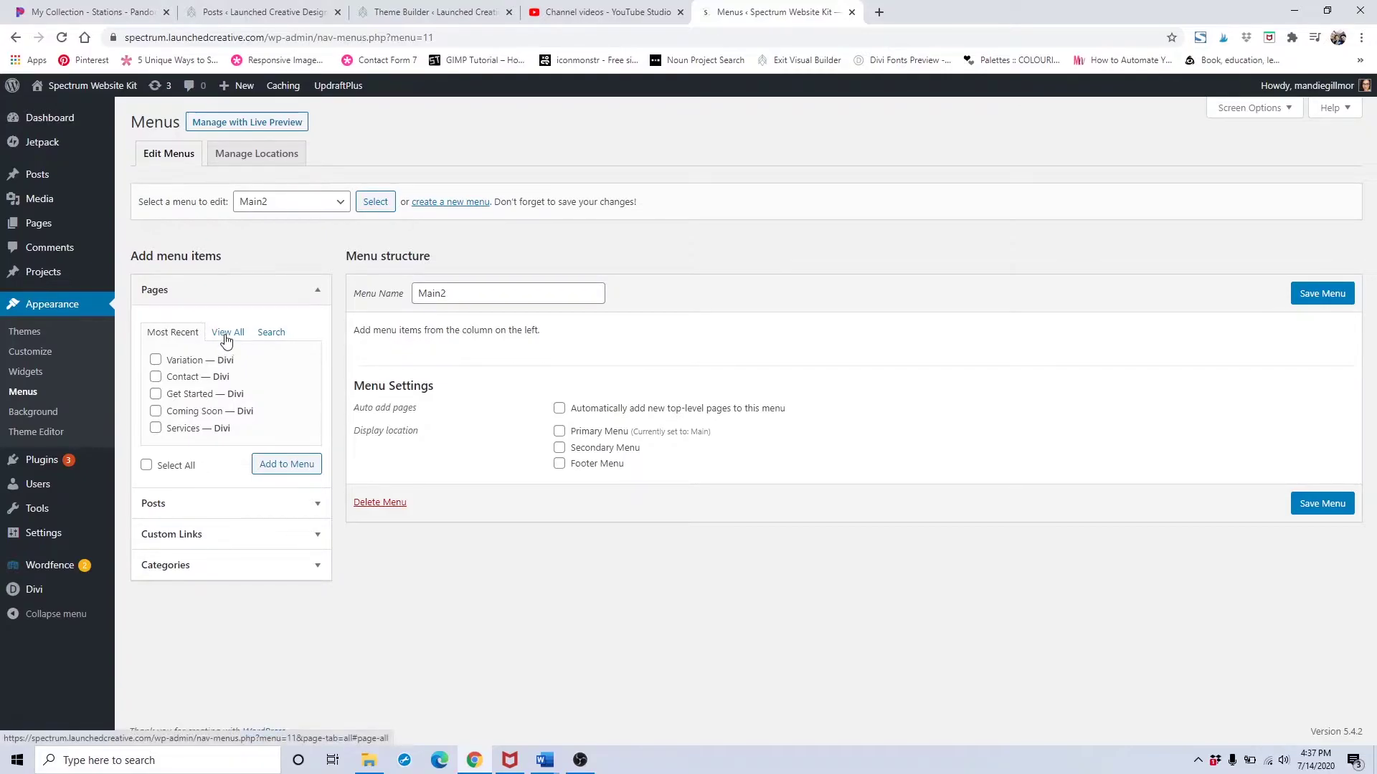
- From the full pages list, add Home, Services, Get Started and Contact to Main2
left_click(227, 333)
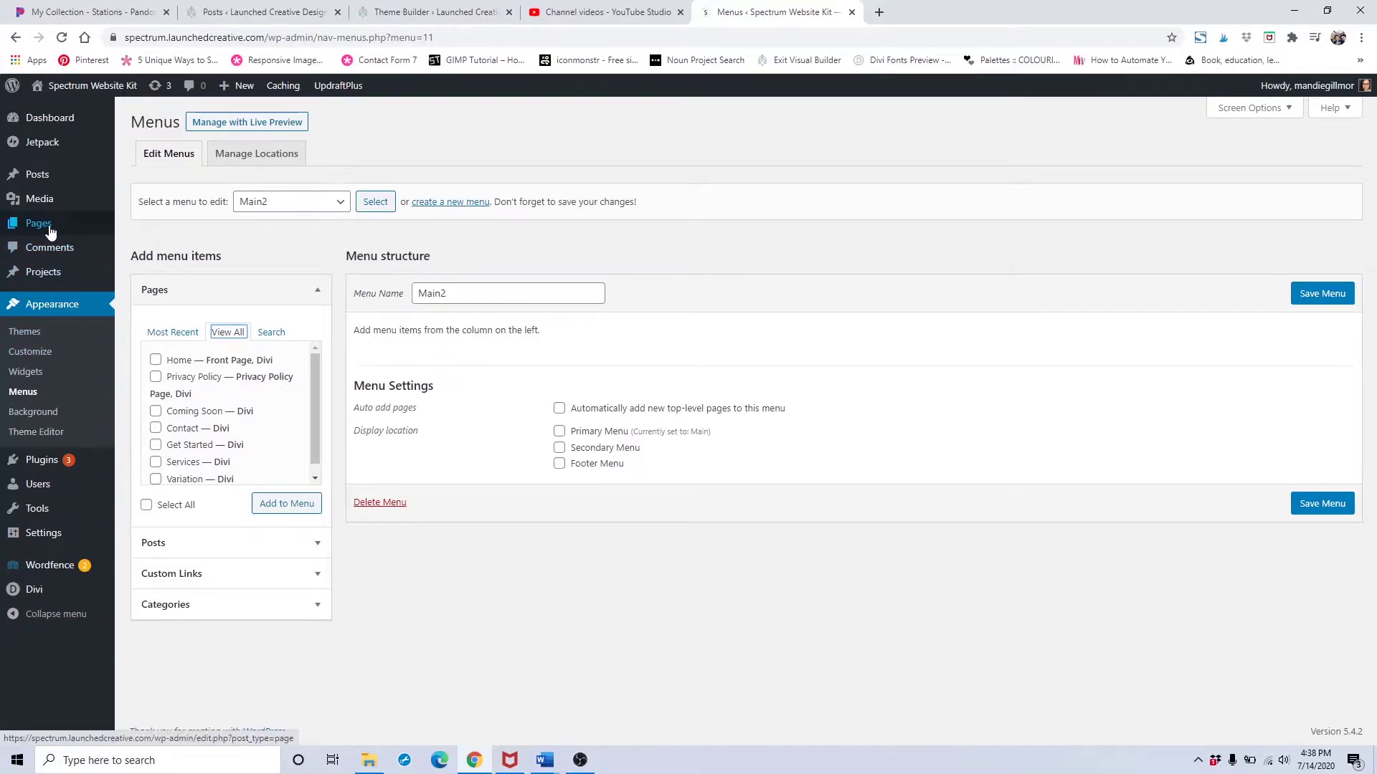
mouse_move(47, 227)
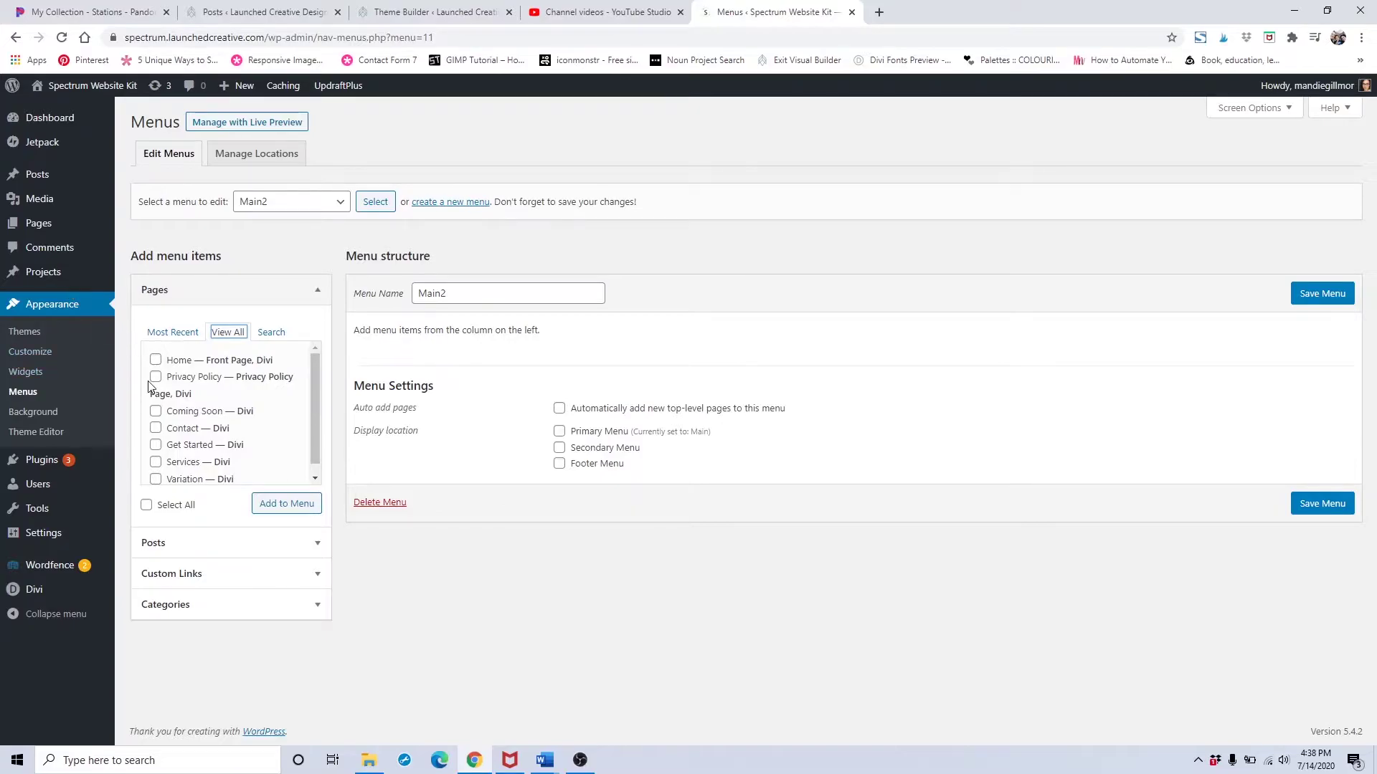
scroll(190, 409, "down", 1)
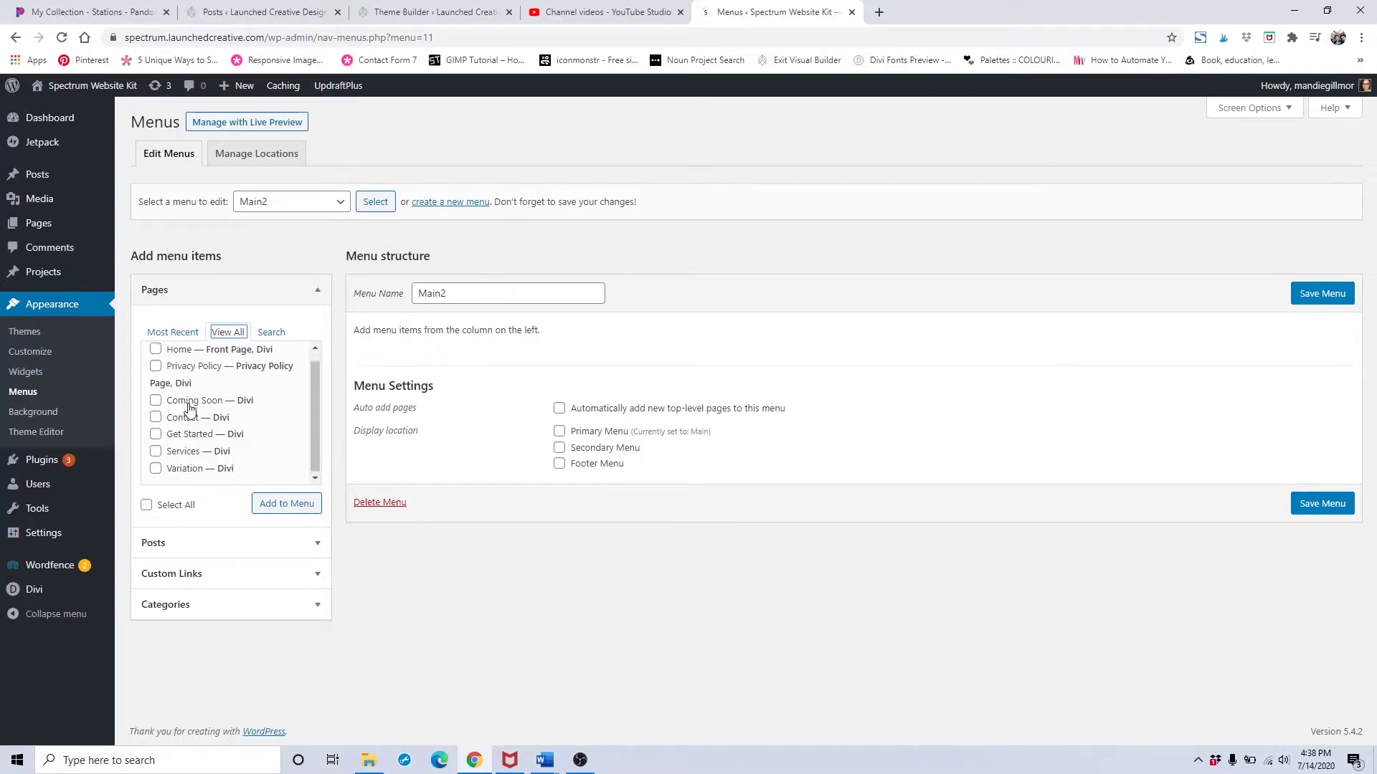
scroll(189, 407, "up", 1)
left_click(156, 359)
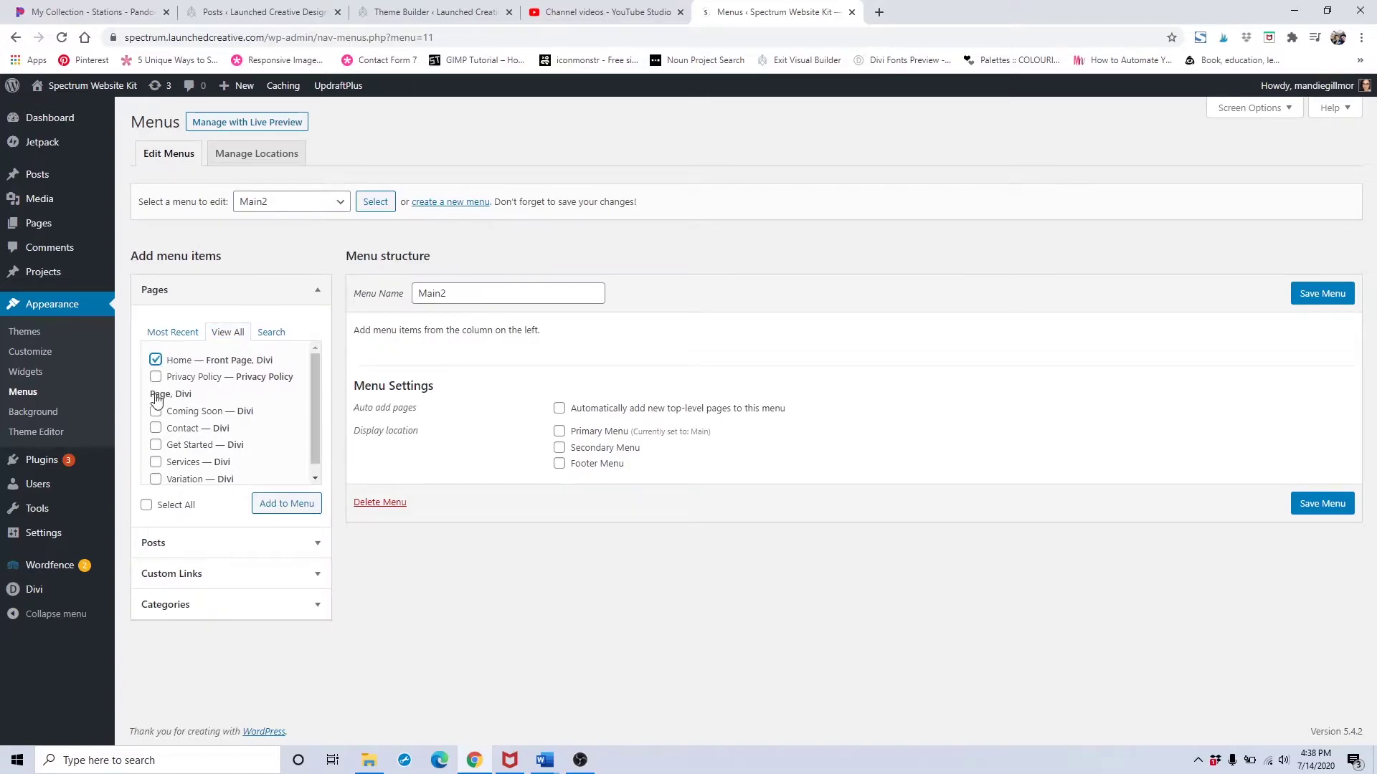
scroll(155, 432, "down", 1)
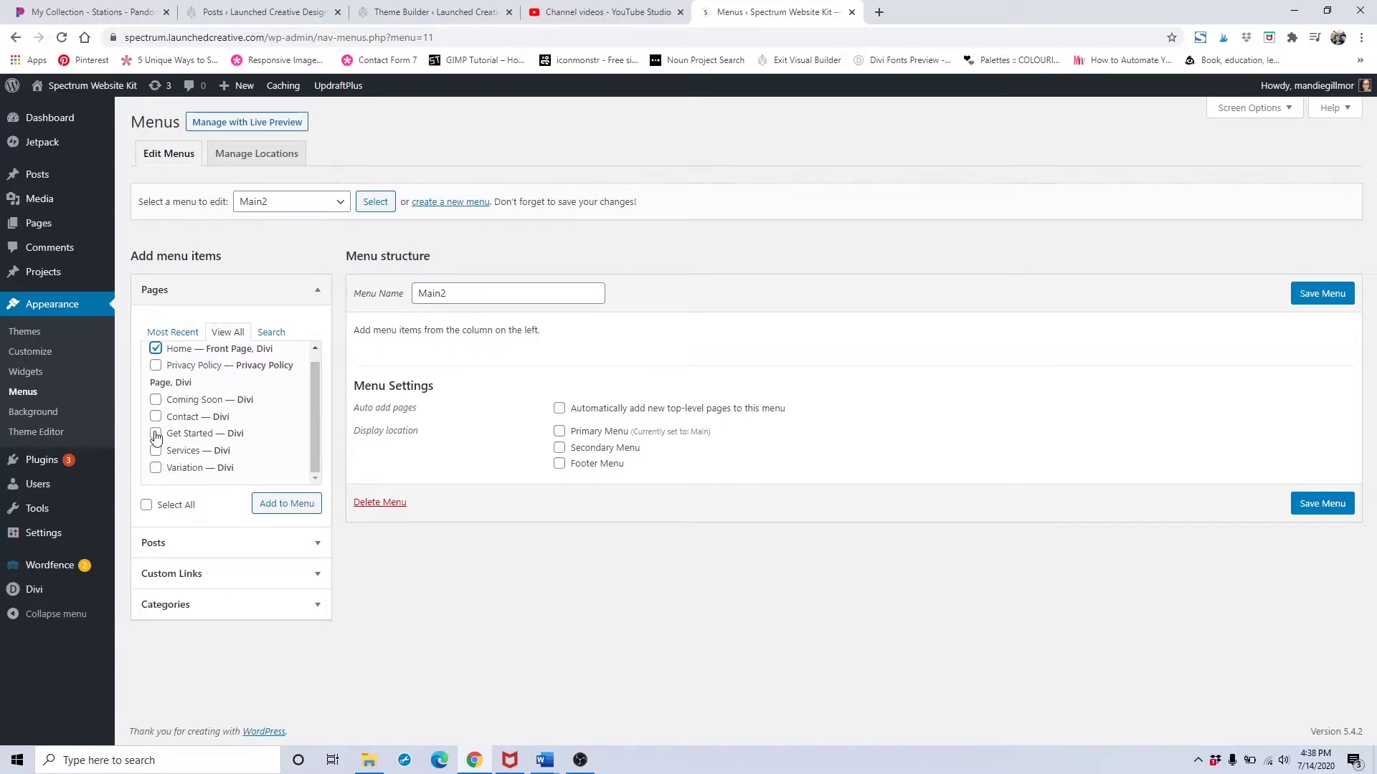
left_click(155, 451)
left_click(157, 434)
left_click(156, 417)
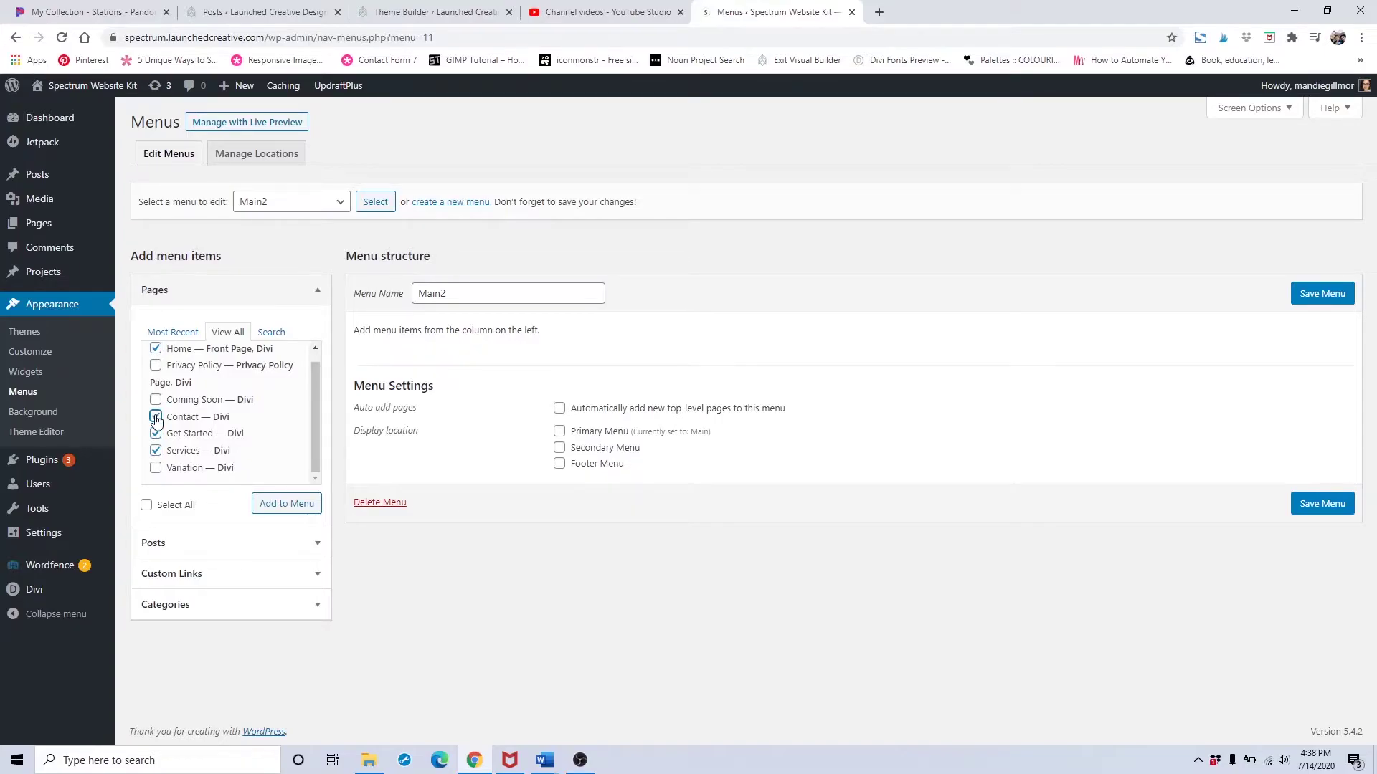
left_click(287, 504)
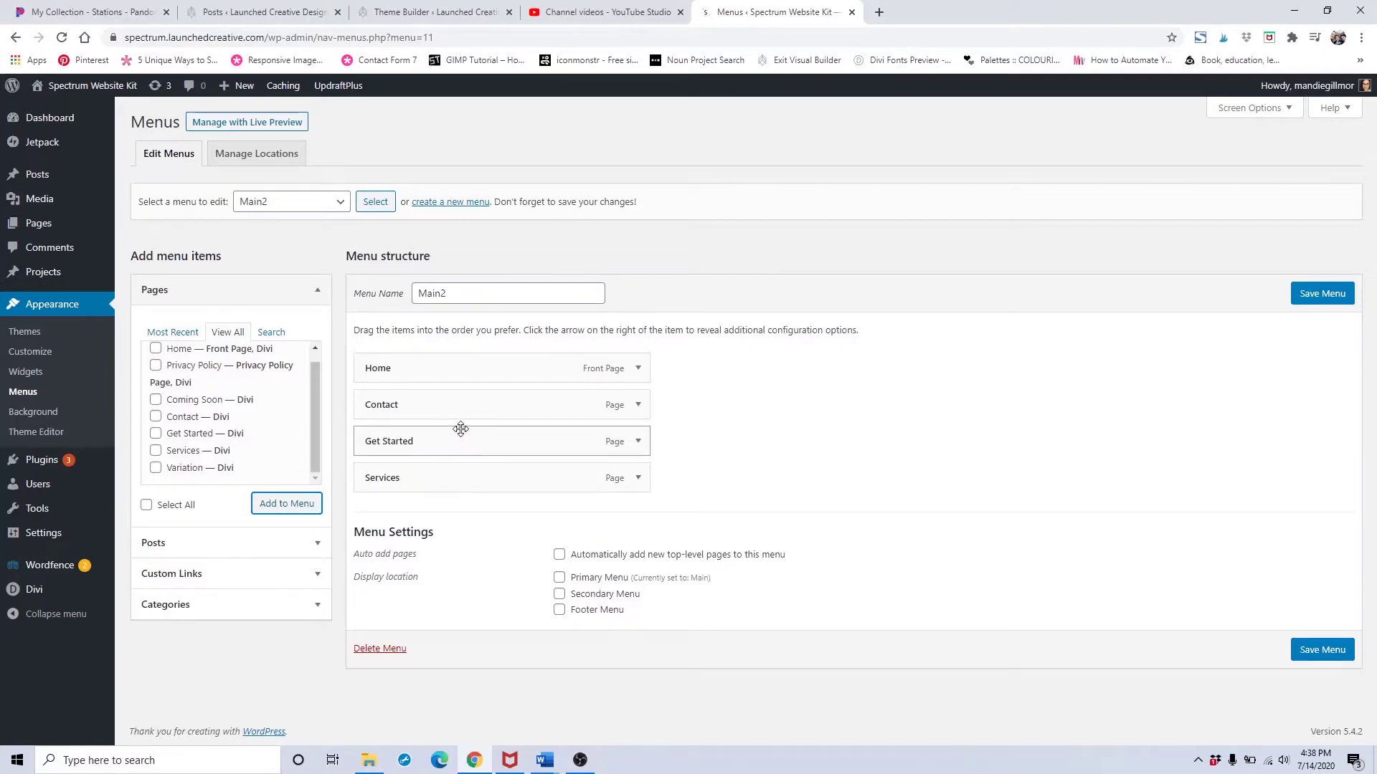
- Expand Custom Links and open the Pages list in a new browser tab
left_click(185, 573)
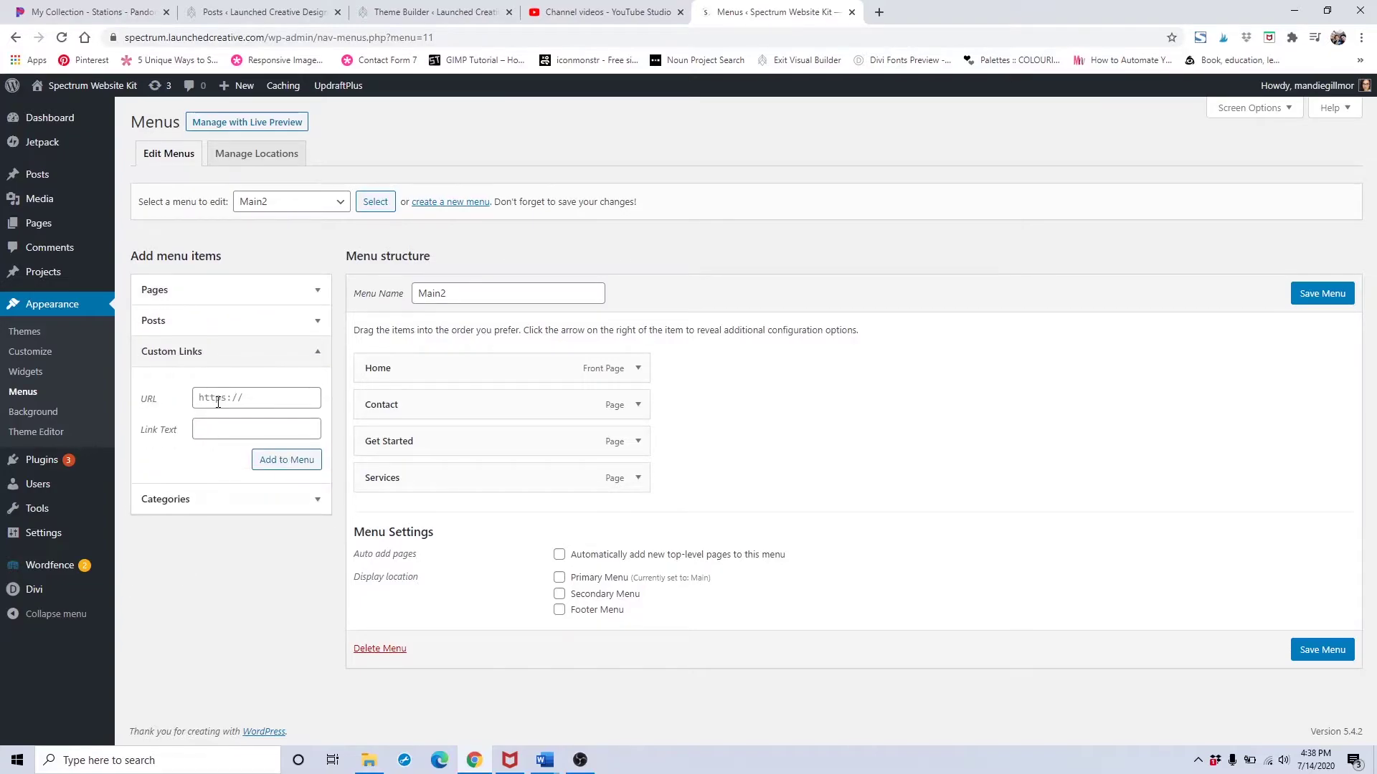
left_click(257, 393)
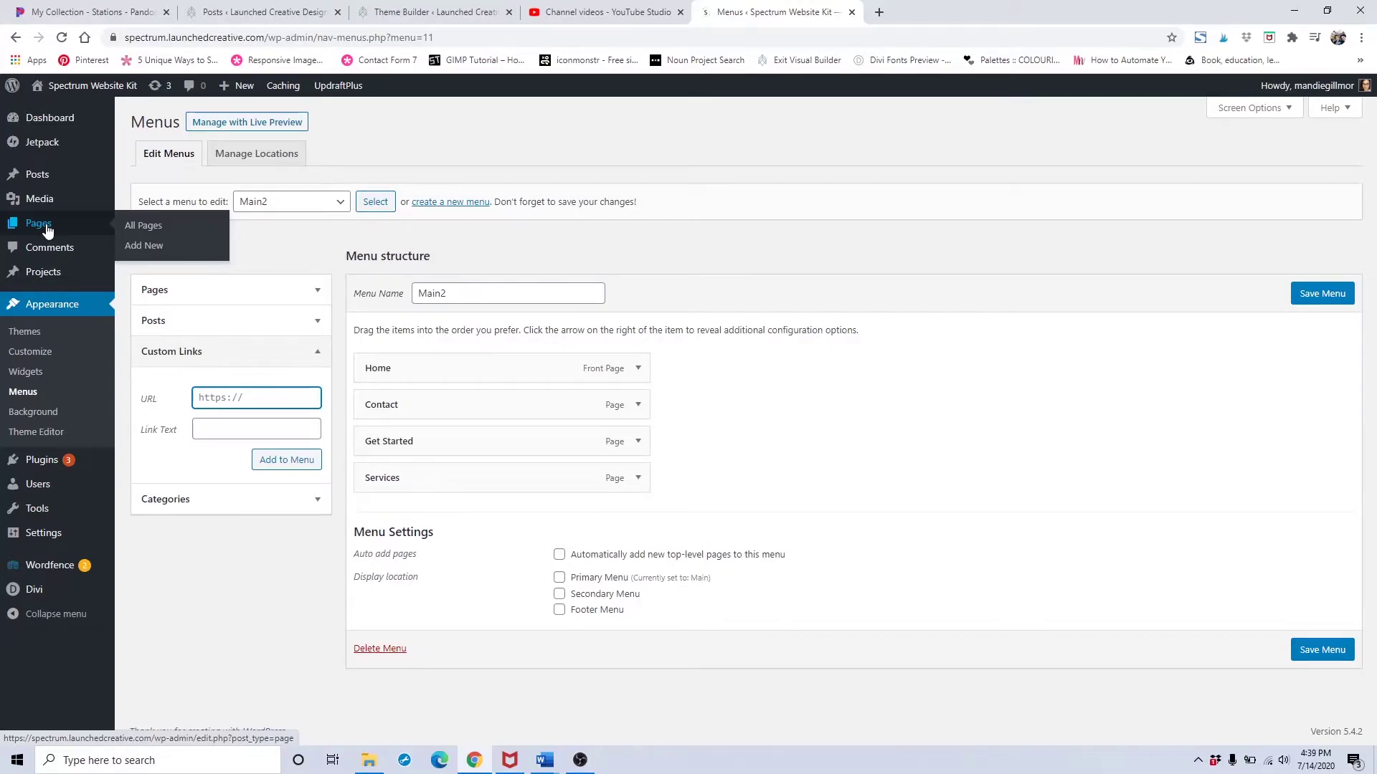
right_click(46, 226)
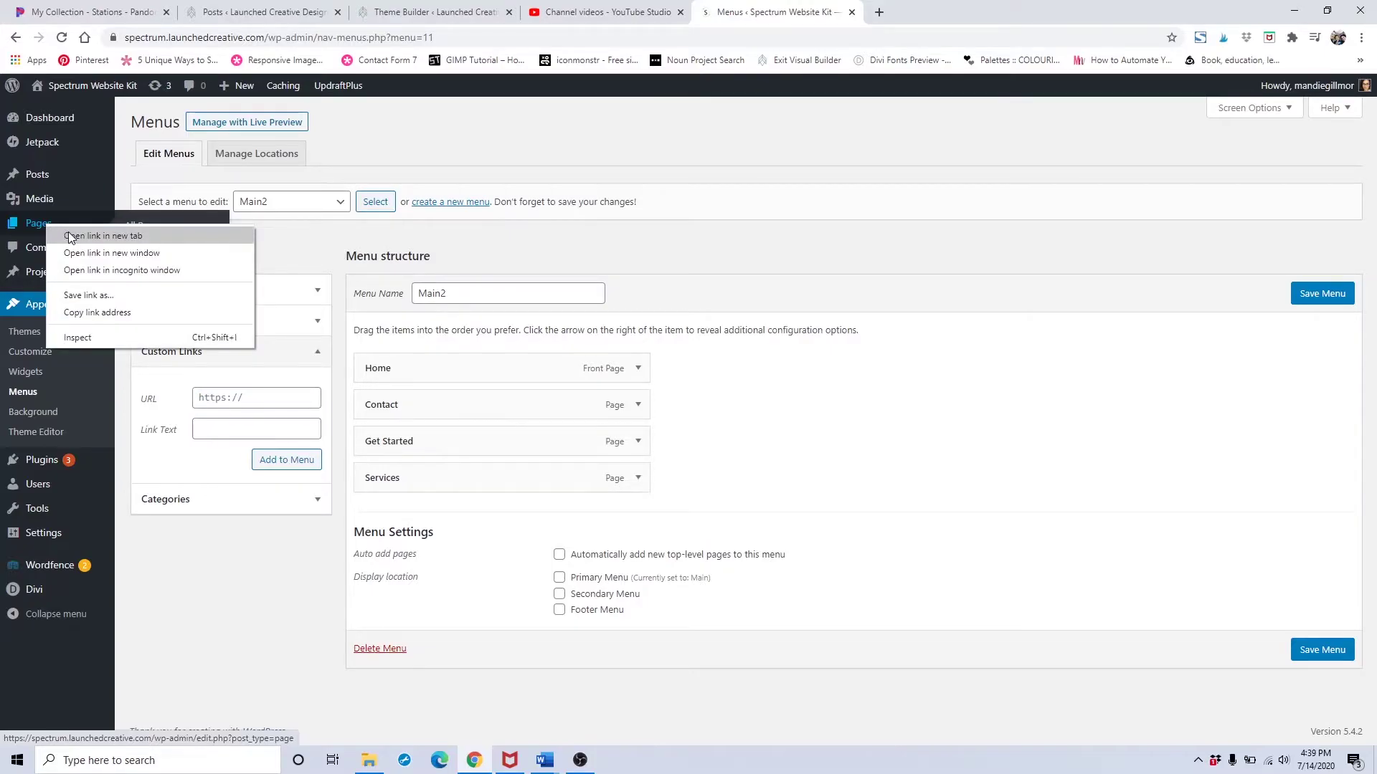
left_click(70, 237)
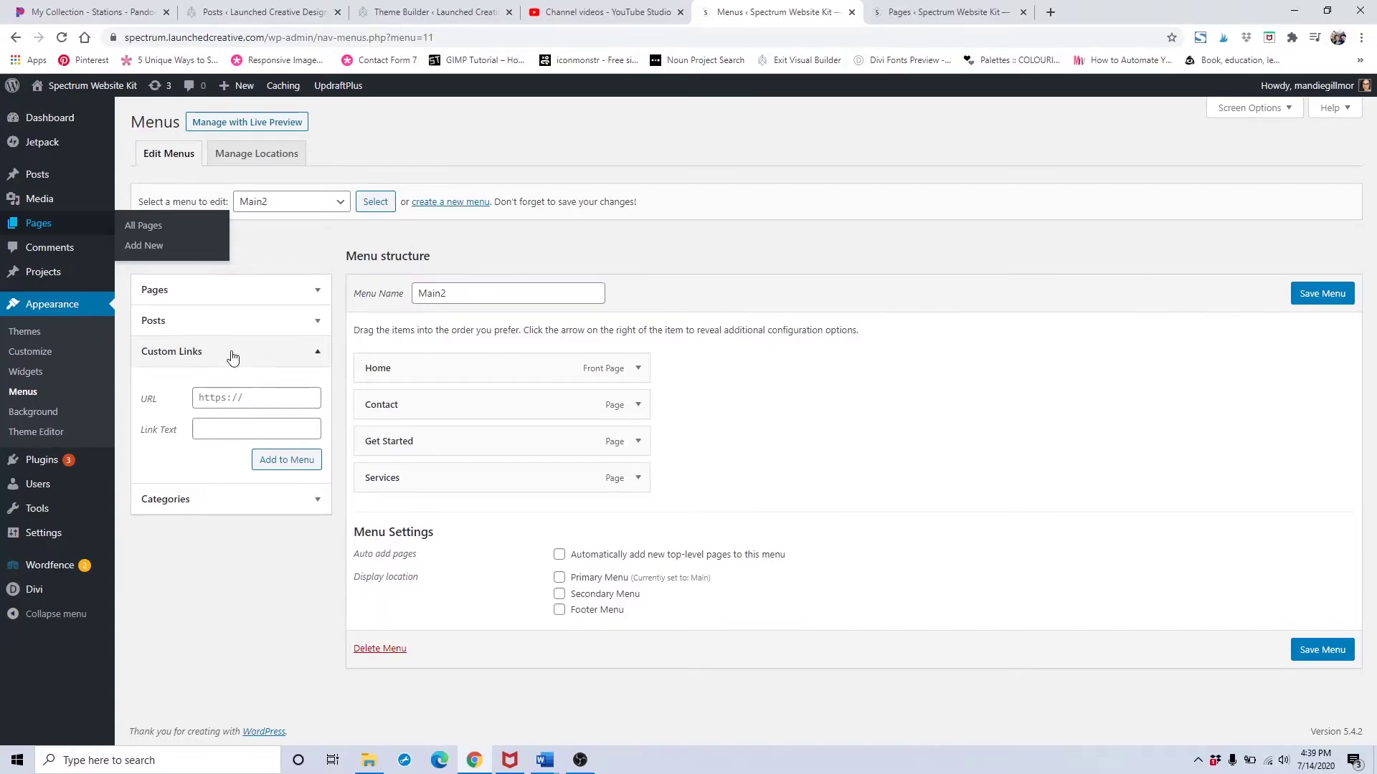
left_click(203, 287)
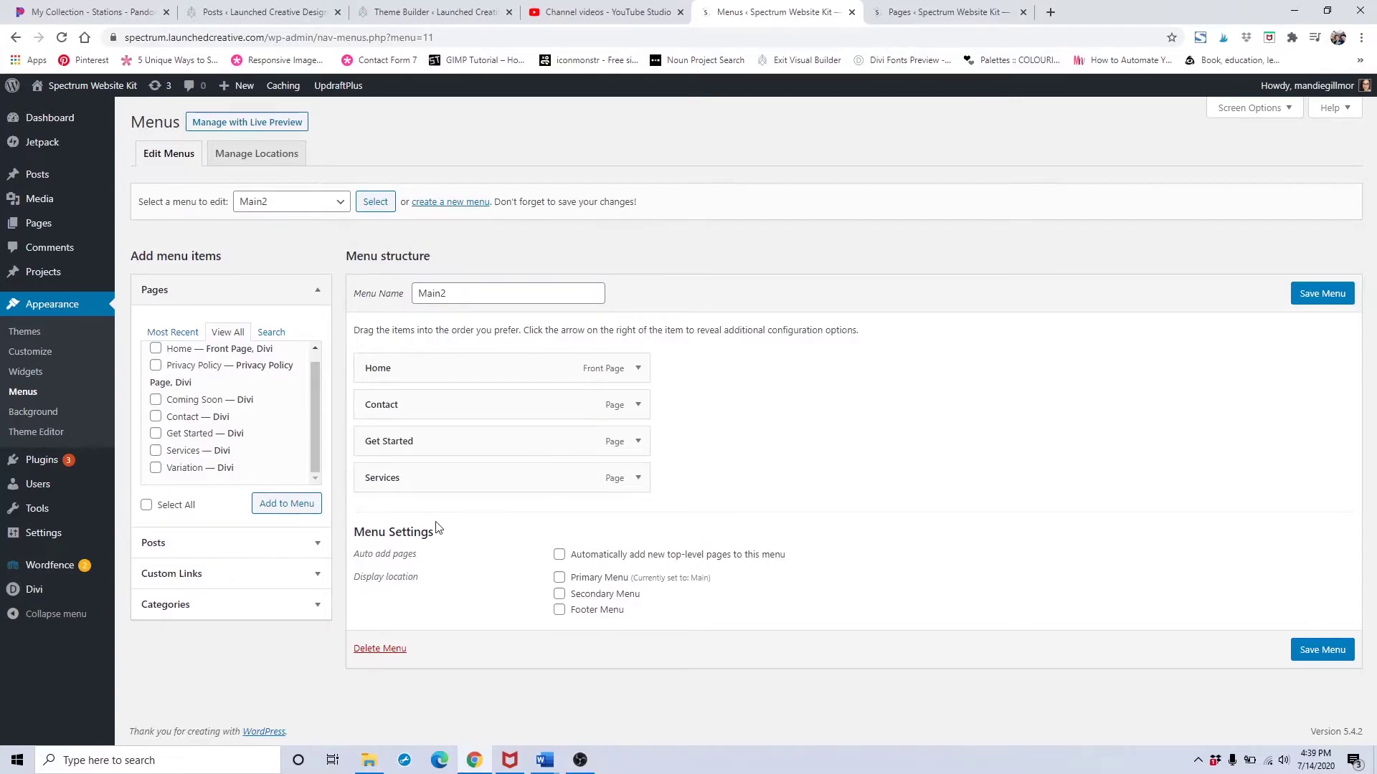
left_click(268, 585)
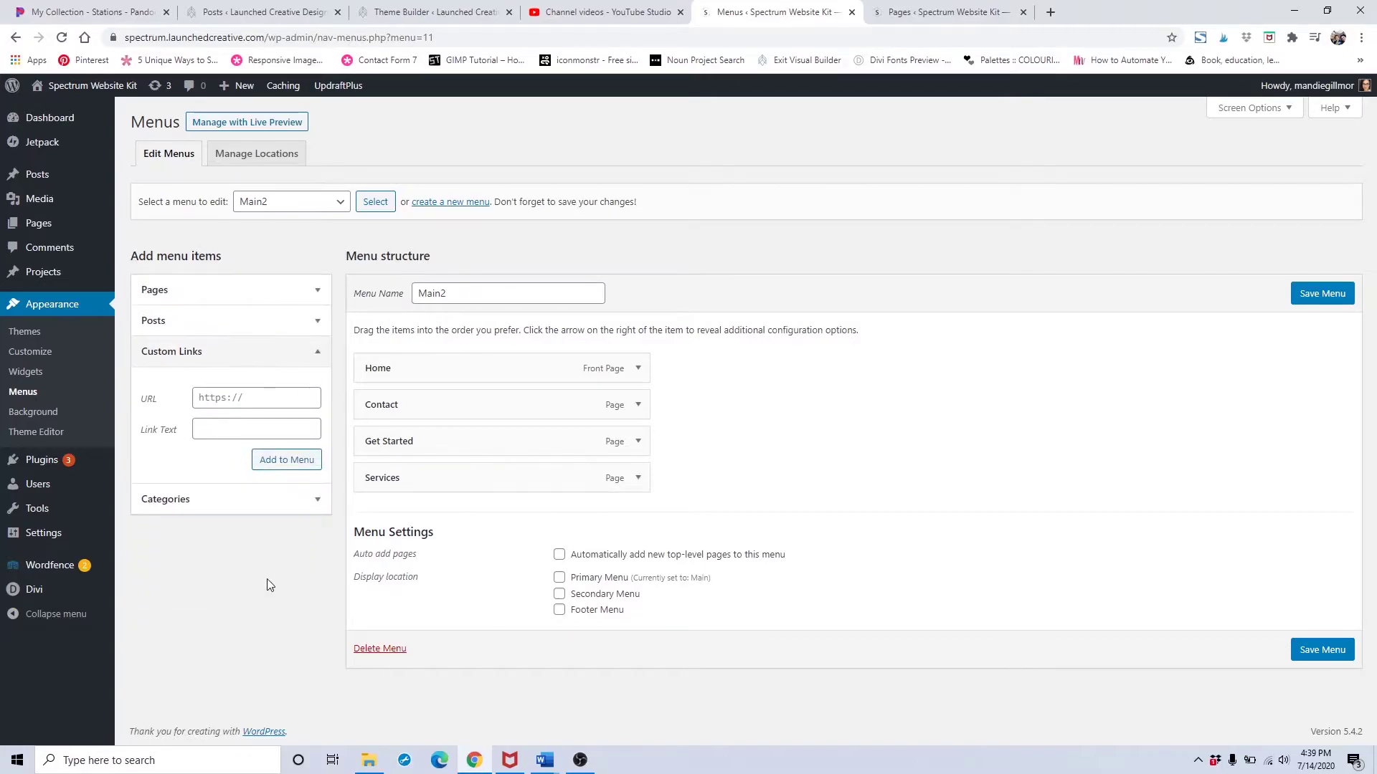
left_click(281, 397)
type("https://")
type("spectrum.")
type("launchedcrea")
type("tive.com")
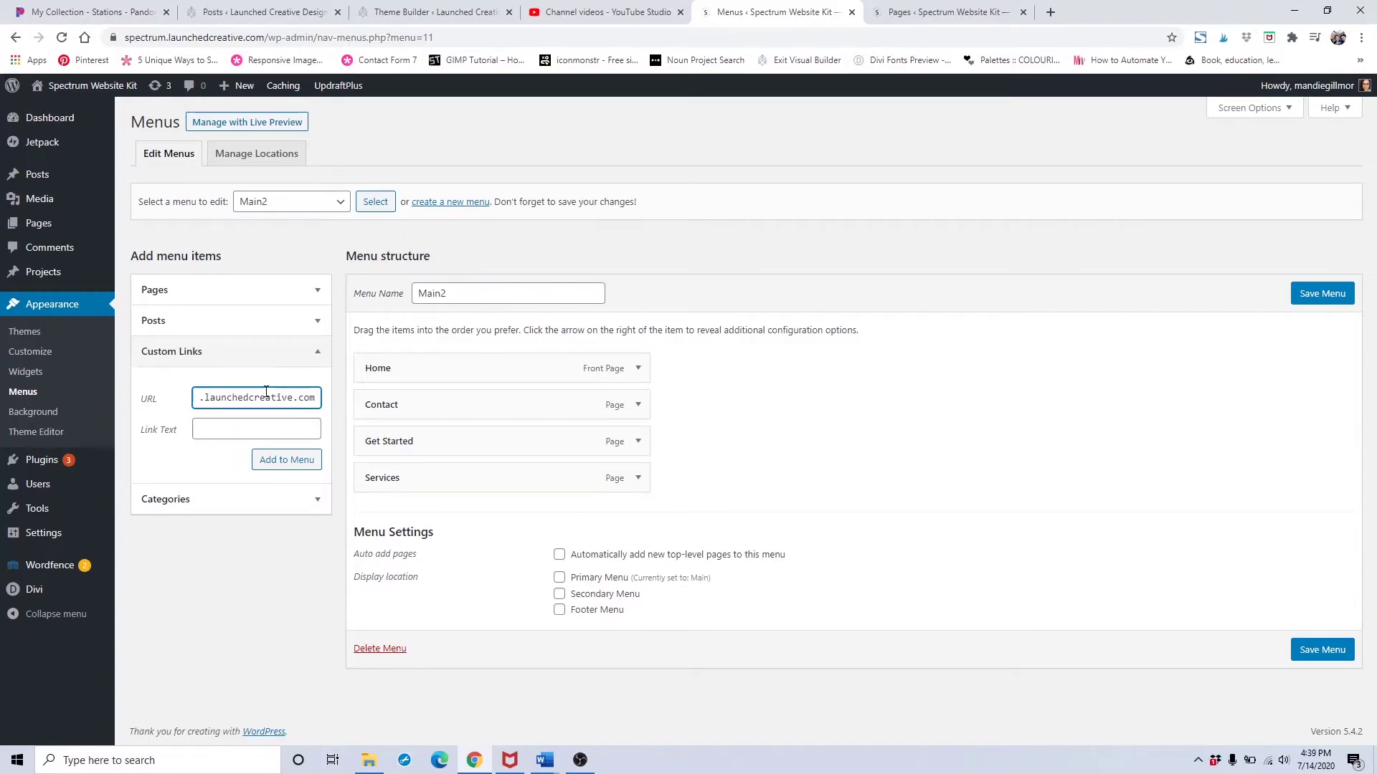
type("/")
- Check the live Services page, then append 'services/#faq' to the custom link URL
left_click(939, 13)
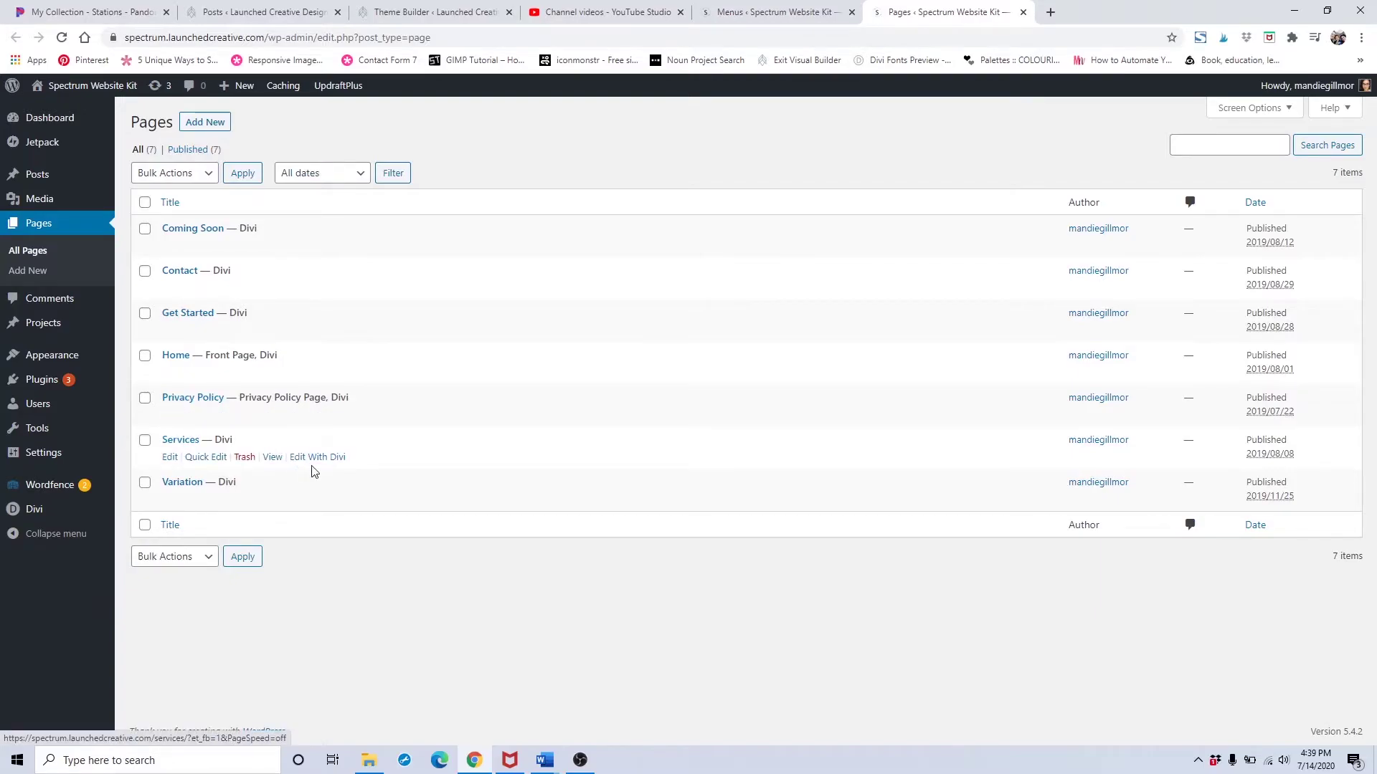
left_click(269, 459)
left_click(780, 12)
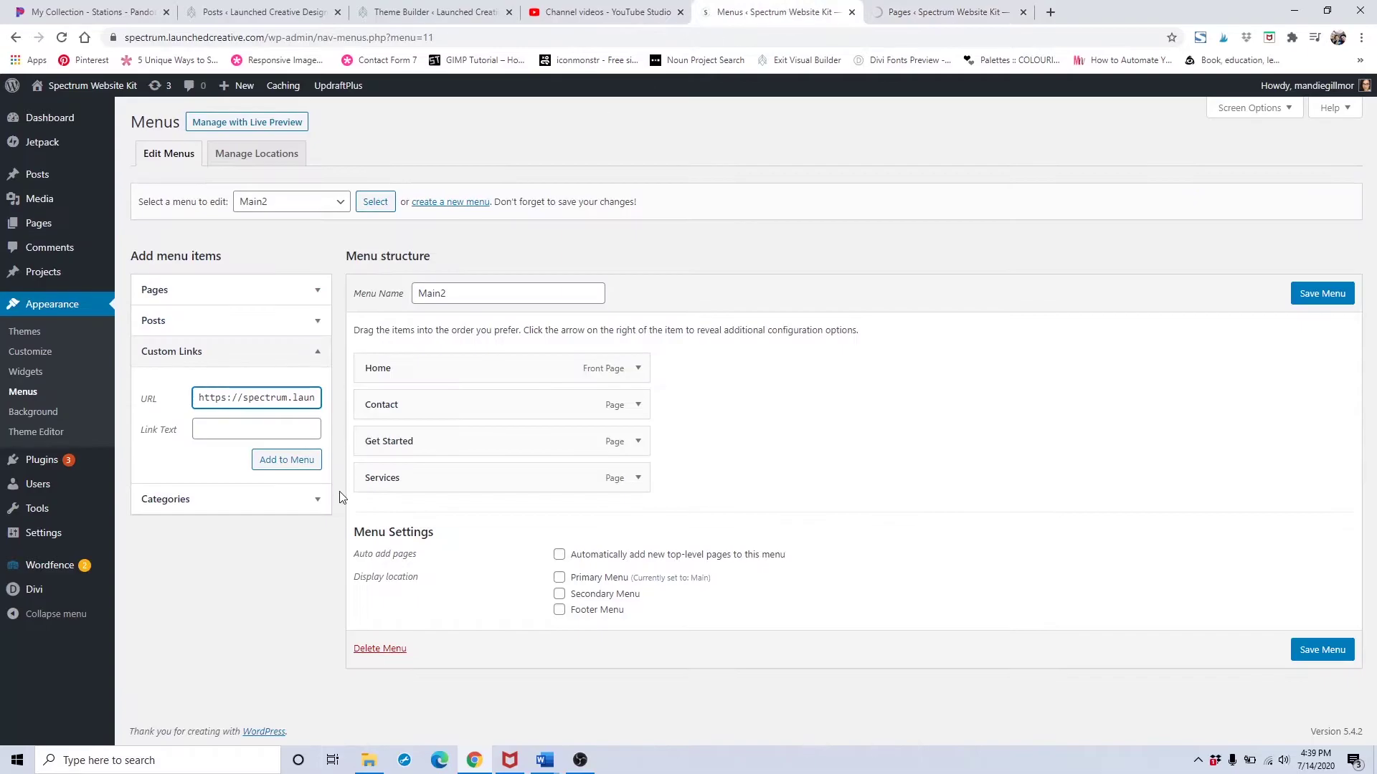
key("Tab")
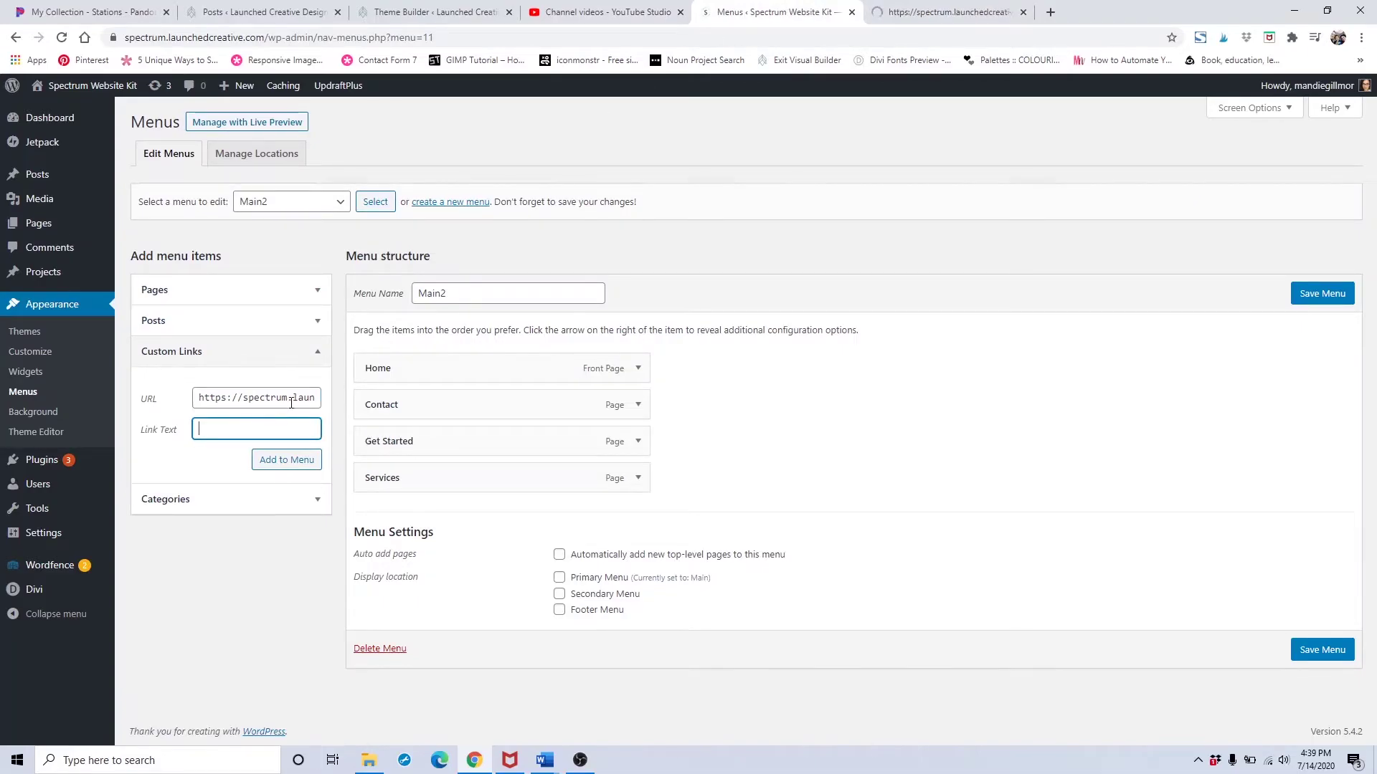
left_click(292, 399)
key("Right")
key("Right")
key("Right")
key("Right")
key("Right")
key("Right")
key("Right")
key("Right")
key("Right")
key("Right")
key("Right")
key("Right")
key("Right")
key("Right")
key("Right")
key("Right")
key("Right")
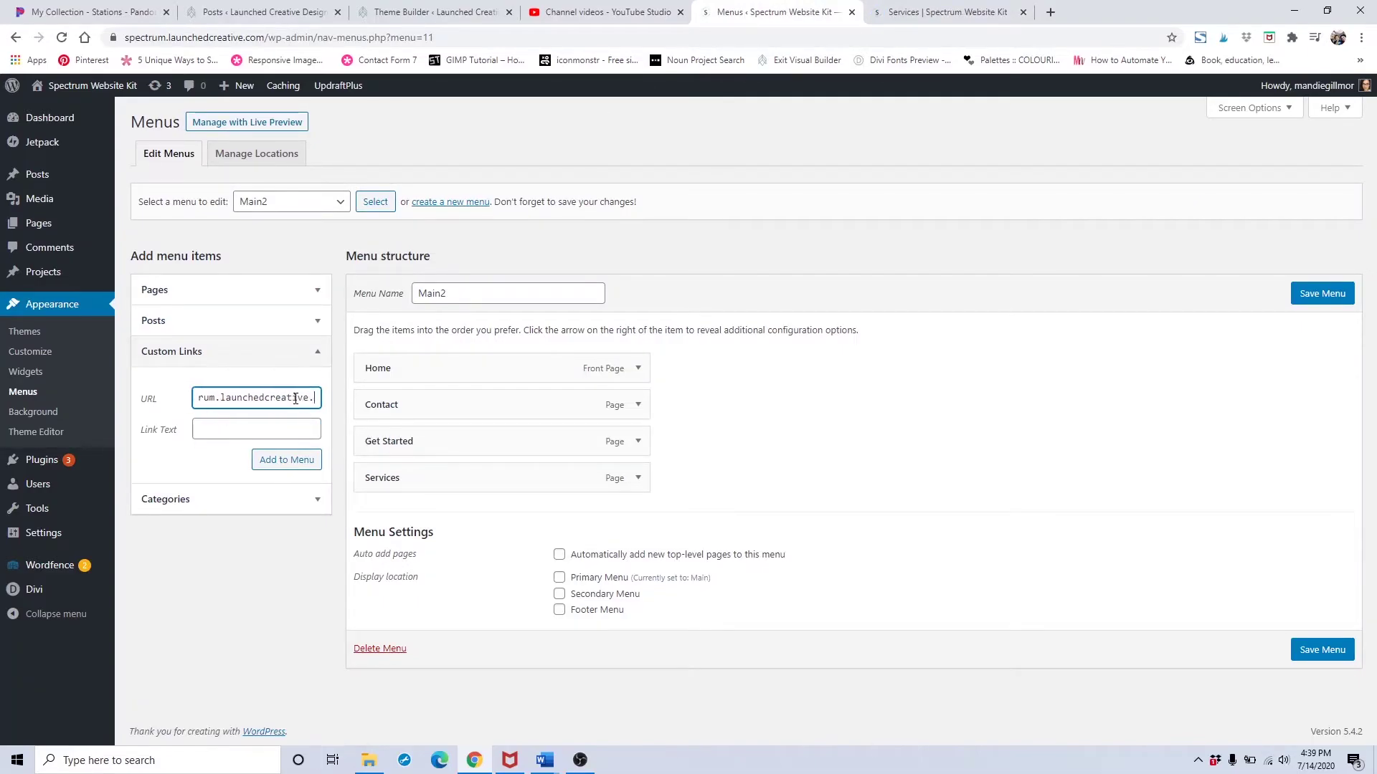
key("Right")
key("Right")
key("Right")
key("Right")
type("services/#f")
- Confirm the FAQ section on the Services page, then add the link labelled 'FAQ' to Main2
left_click(996, 11)
scroll(743, 280, "down", 12)
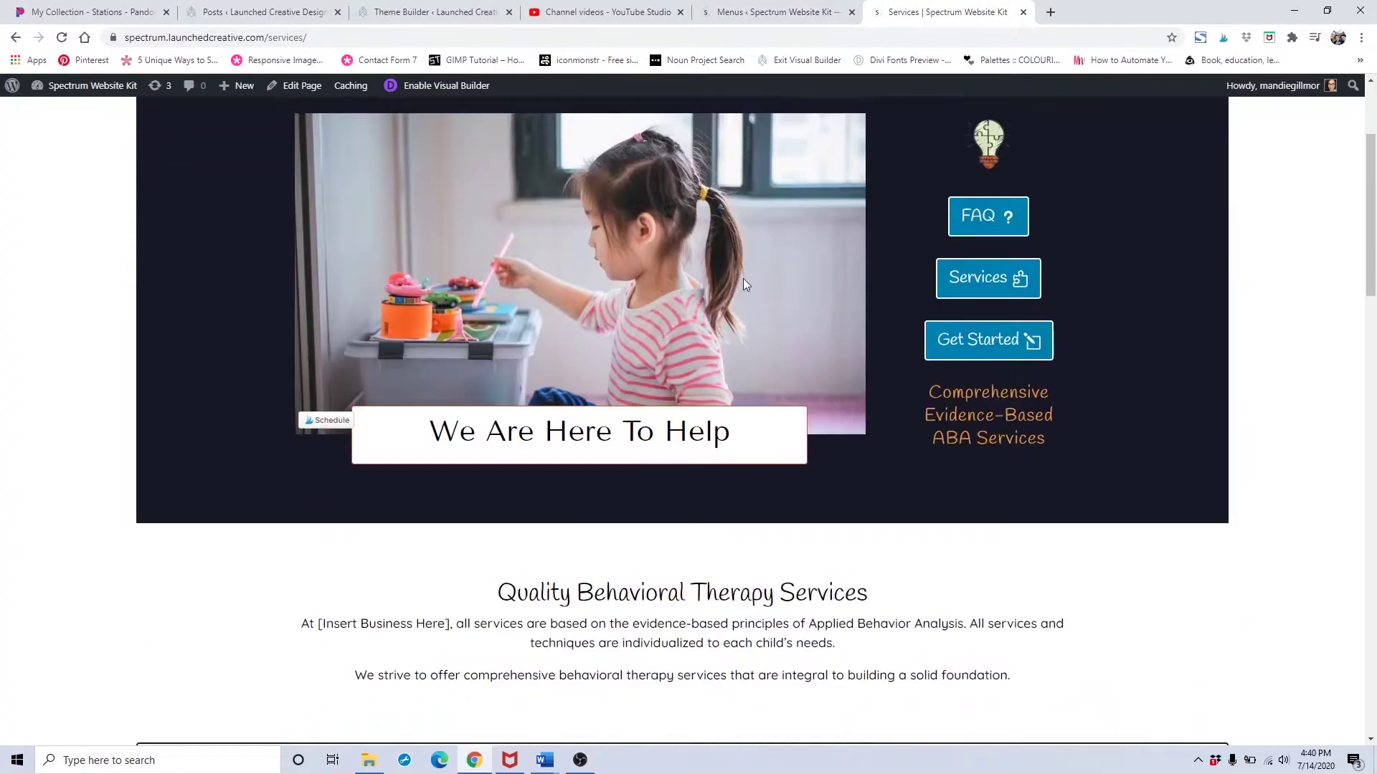
scroll(744, 281, "down", 4)
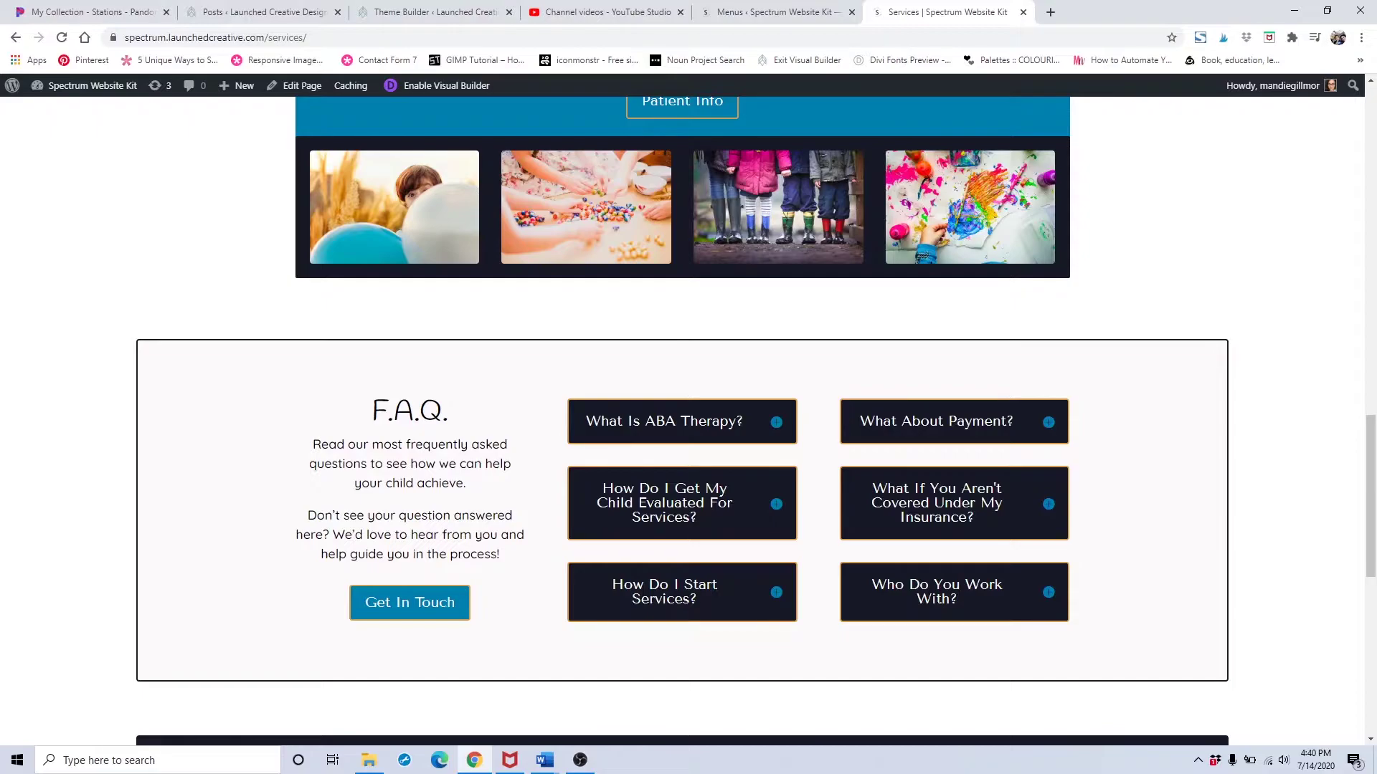
left_click(733, 7)
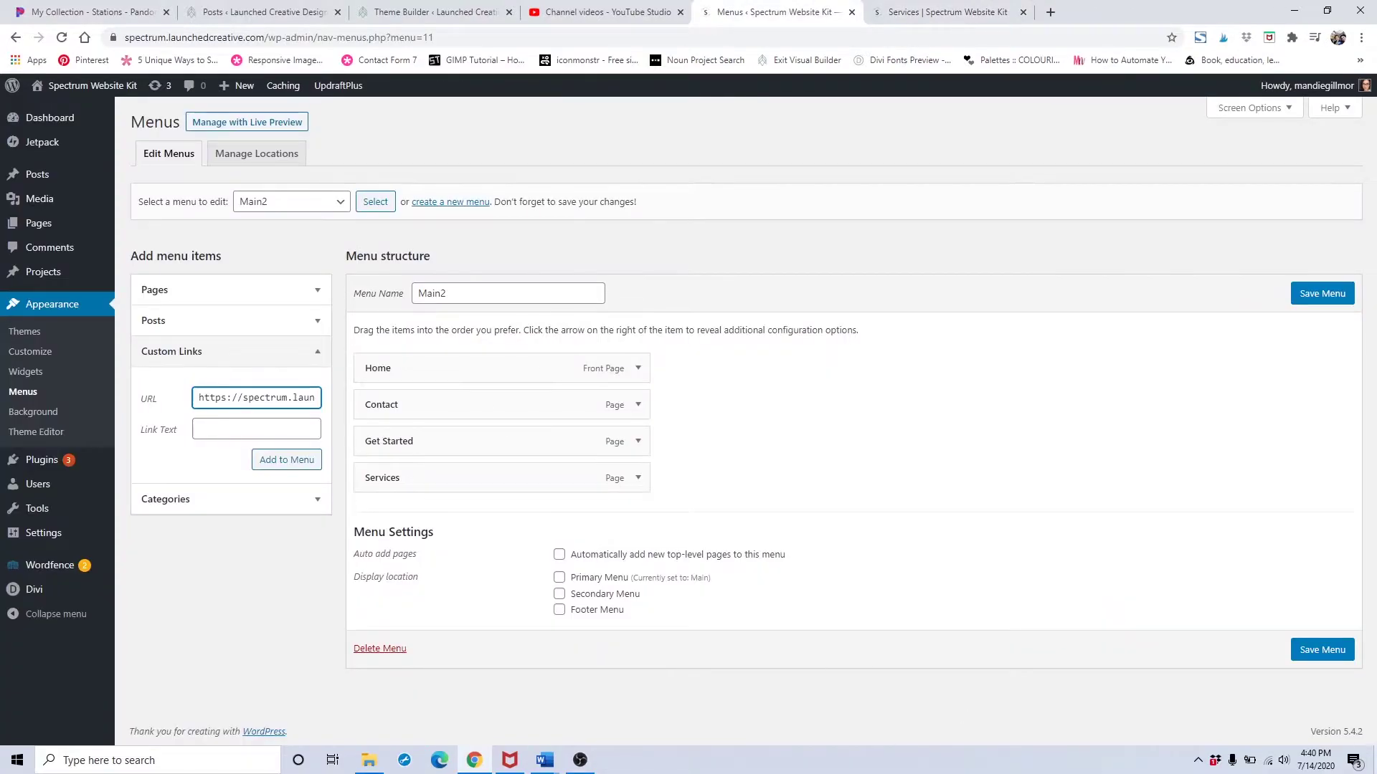
left_click(243, 429)
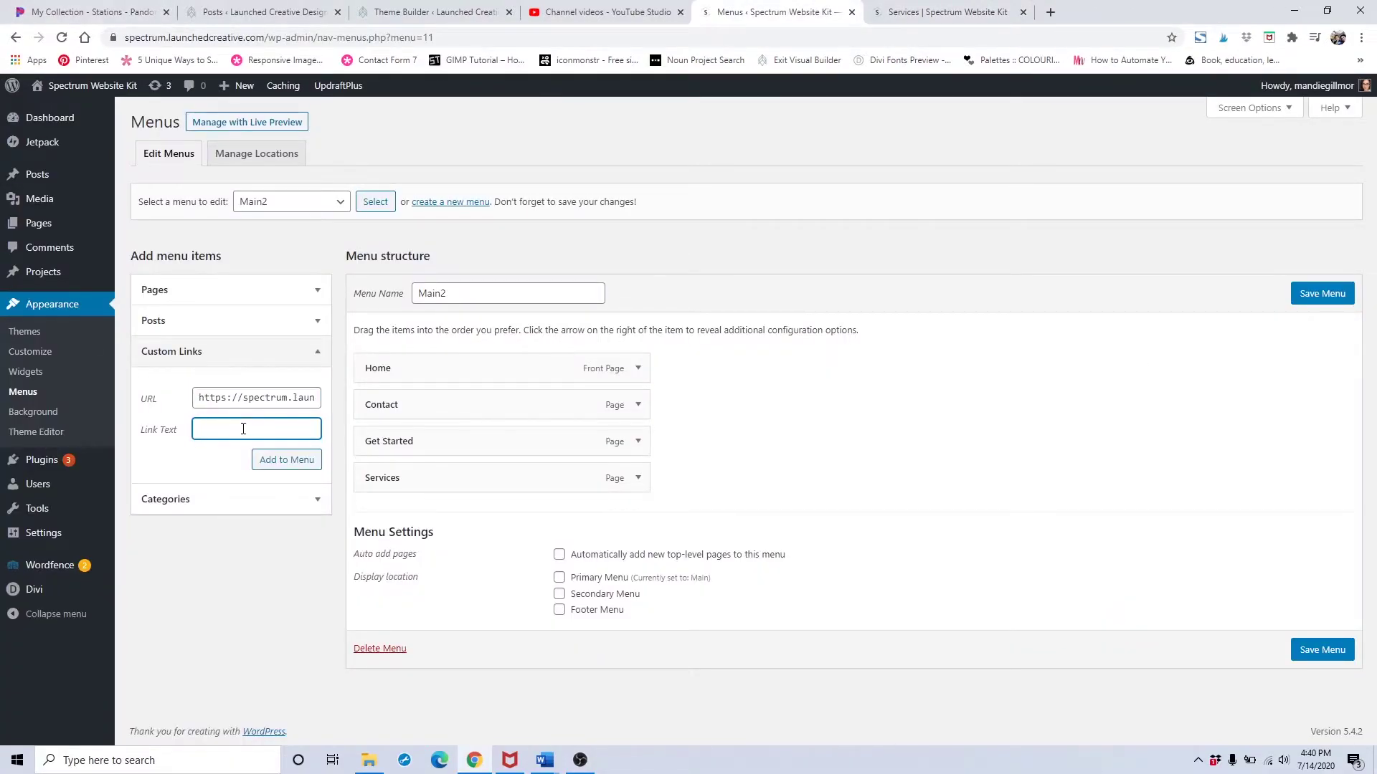
left_click(280, 470)
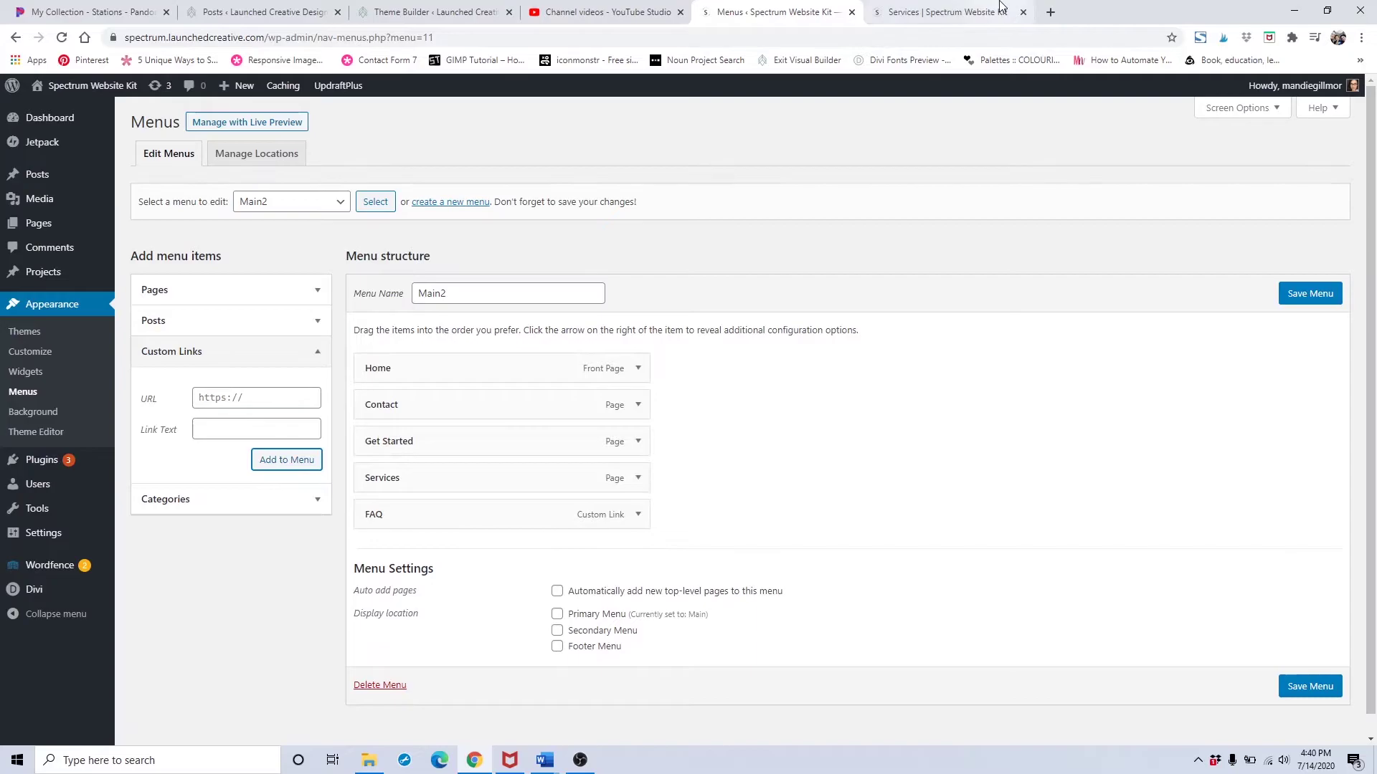
left_click(242, 400)
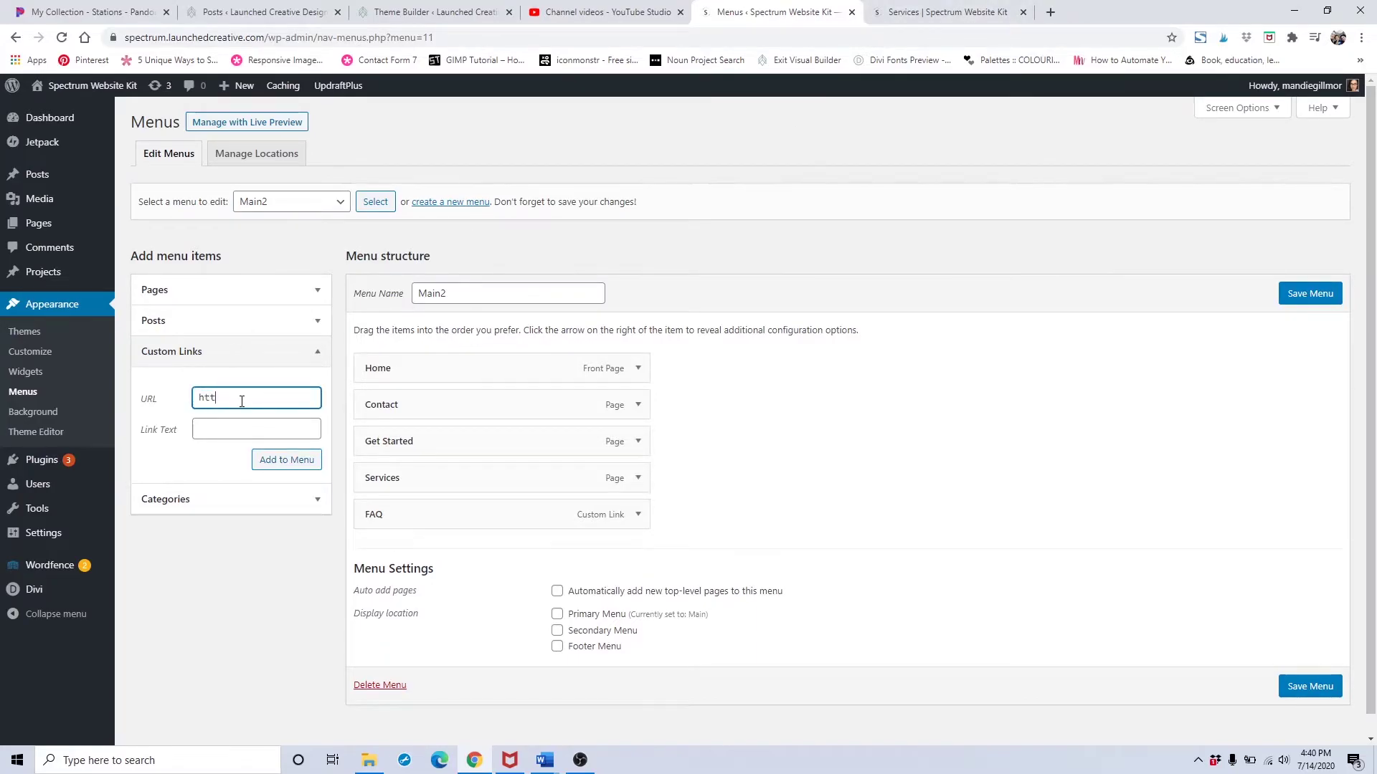
type("https://")
type("spectrum.launchedcreat")
type("ive.com")
type("/home")
left_click(946, 11)
scroll(469, 422, "up", 10)
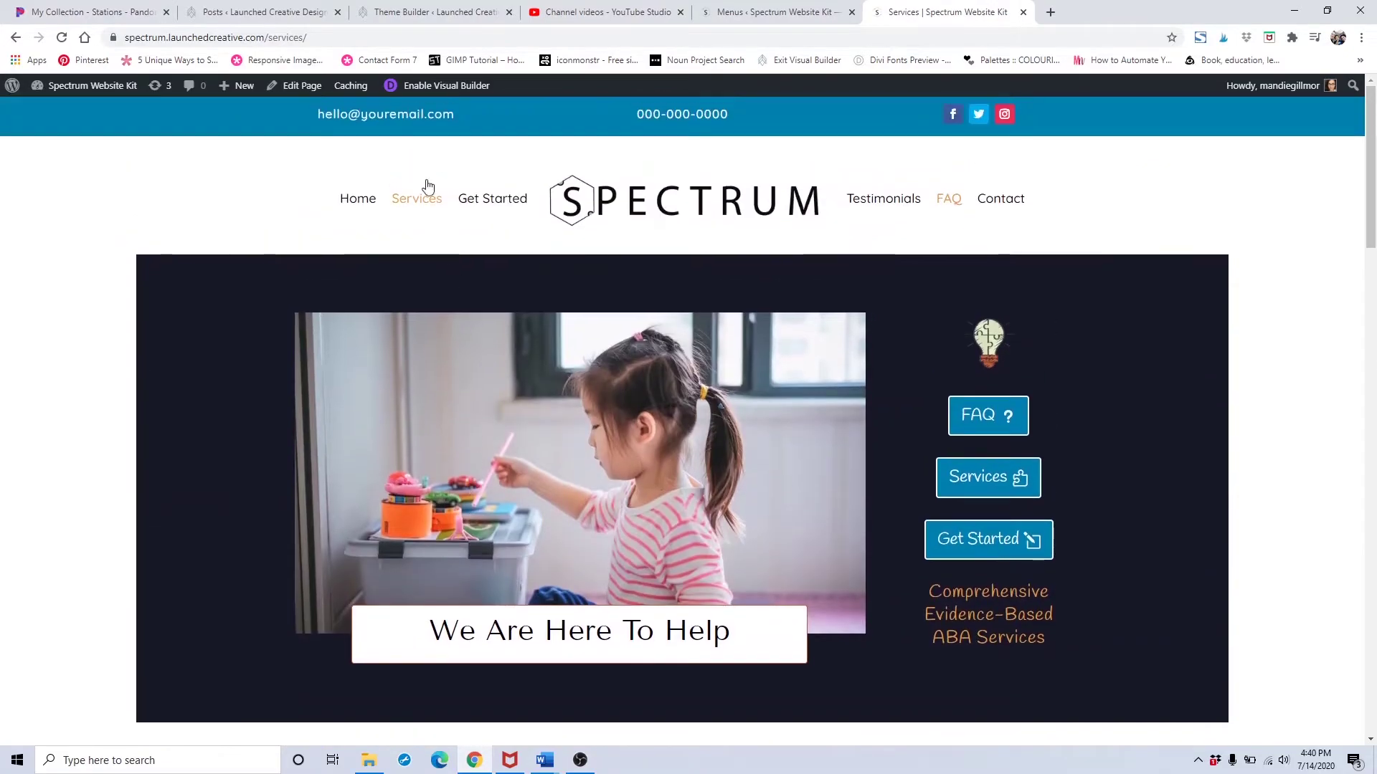
left_click(368, 202)
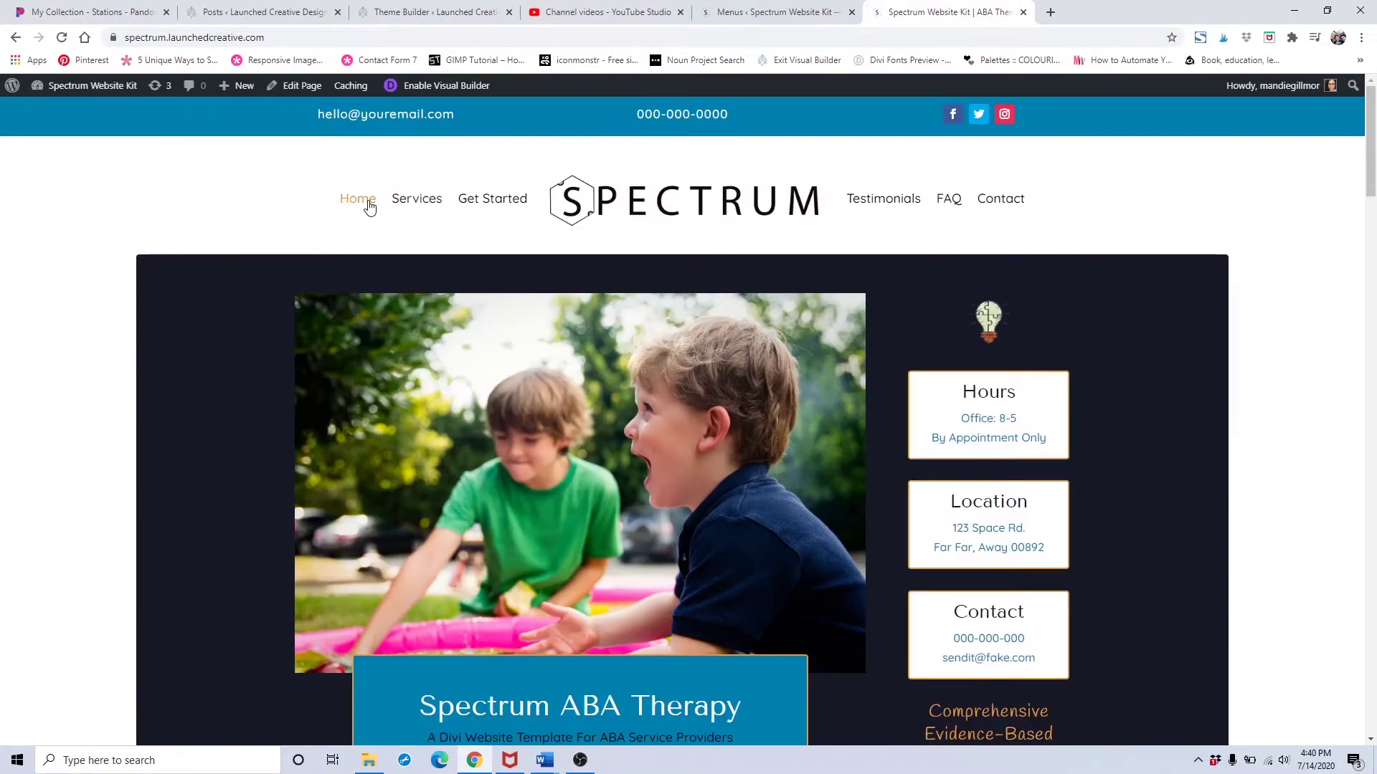
- Follow the site's Testimonials link and select its #testimonials address
scroll(813, 440, "down", 5)
scroll(813, 440, "up", 5)
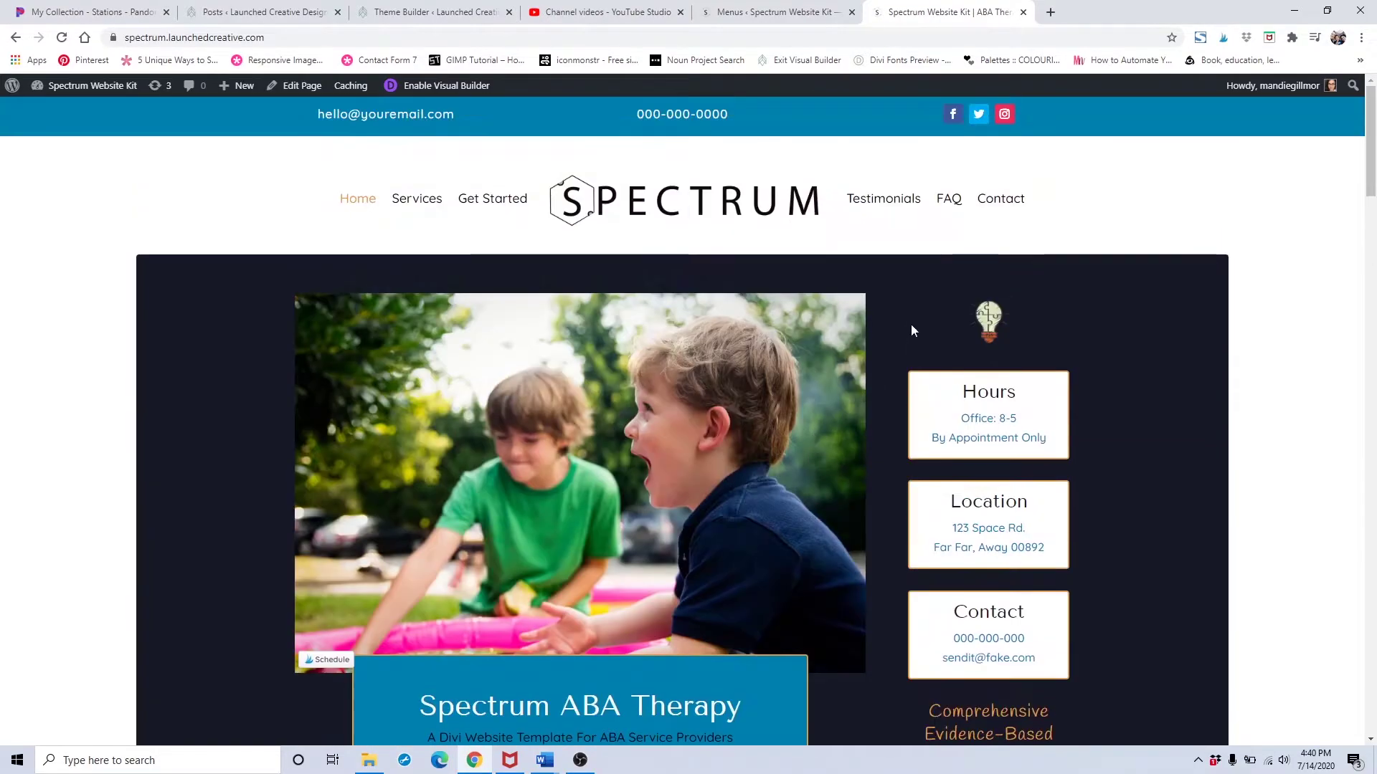
left_click(896, 204)
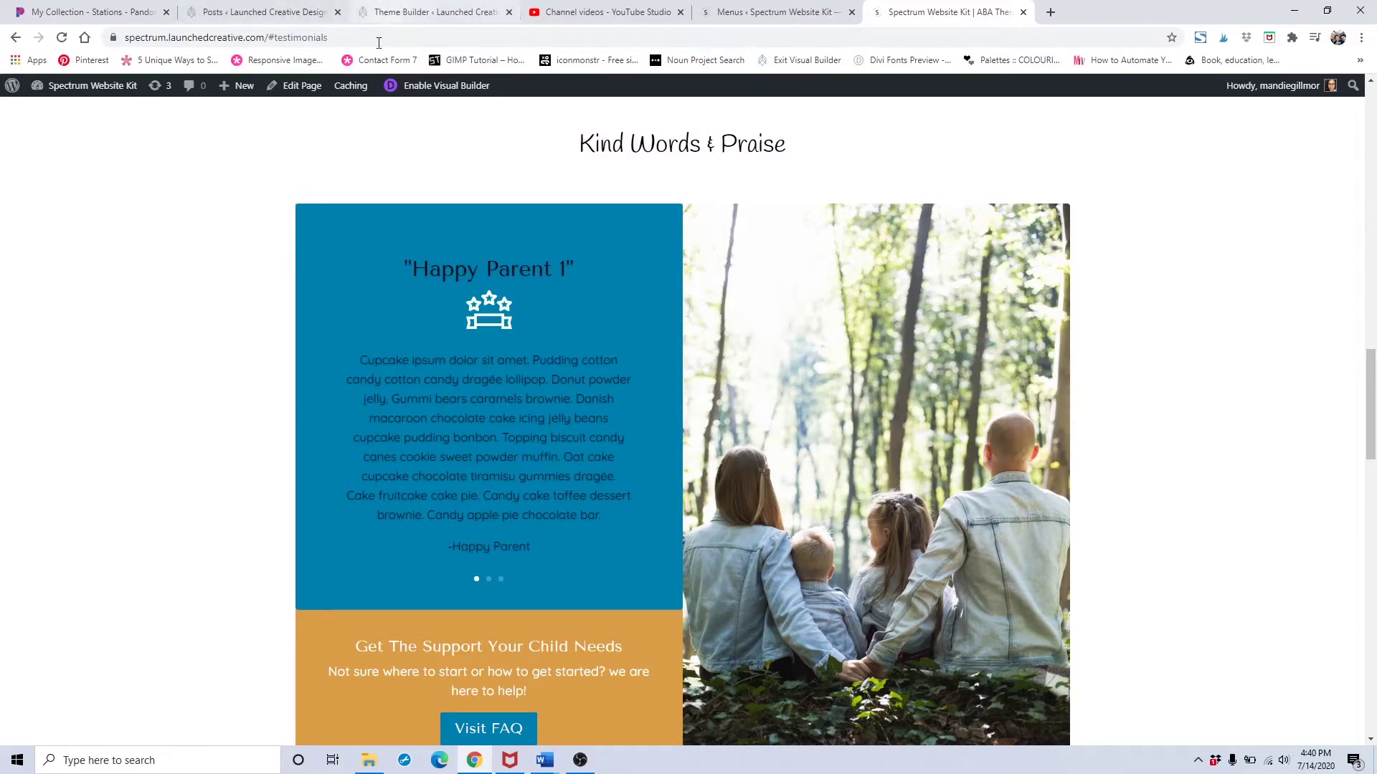
left_click_drag(338, 40, 132, 22)
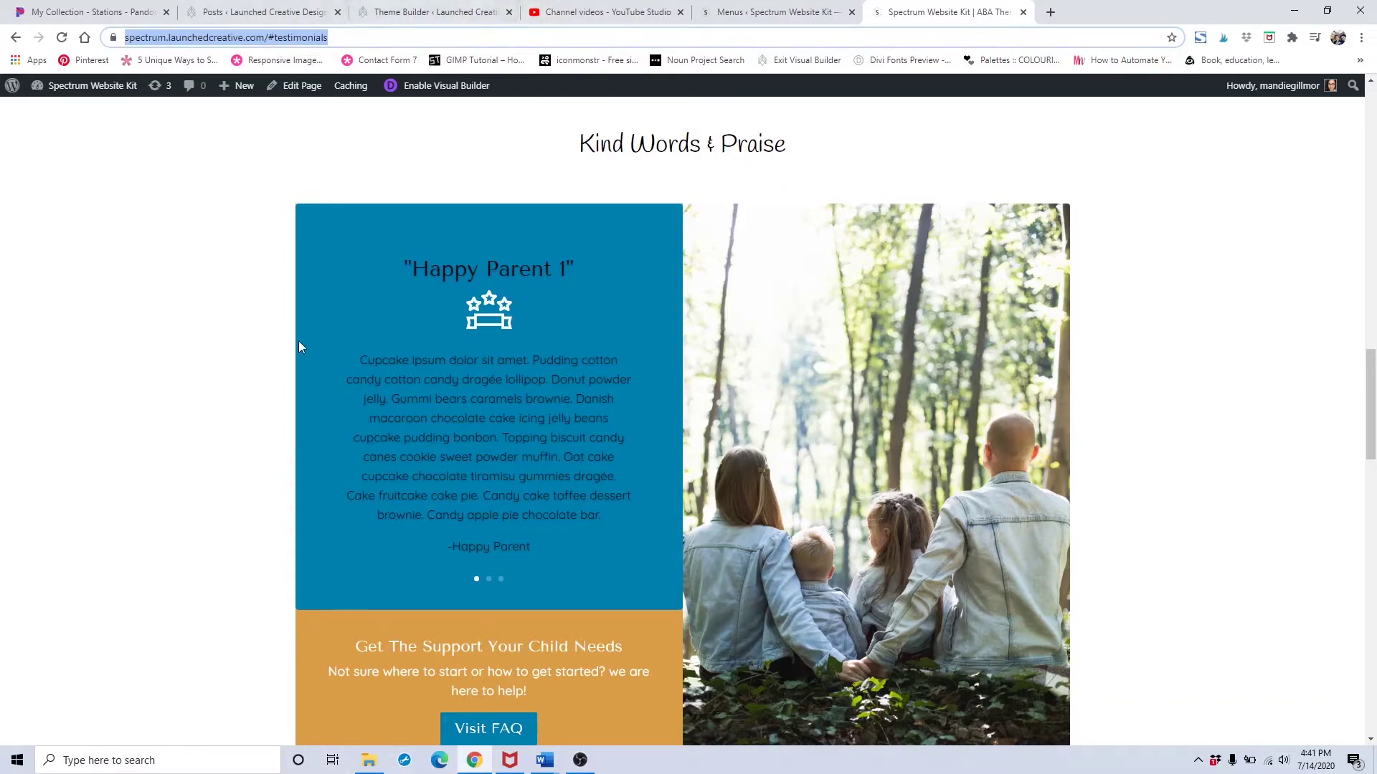
- Complete the URL as .../home/#testimonials, label it 'Testimonials', and add it to Main2
left_click(770, 12)
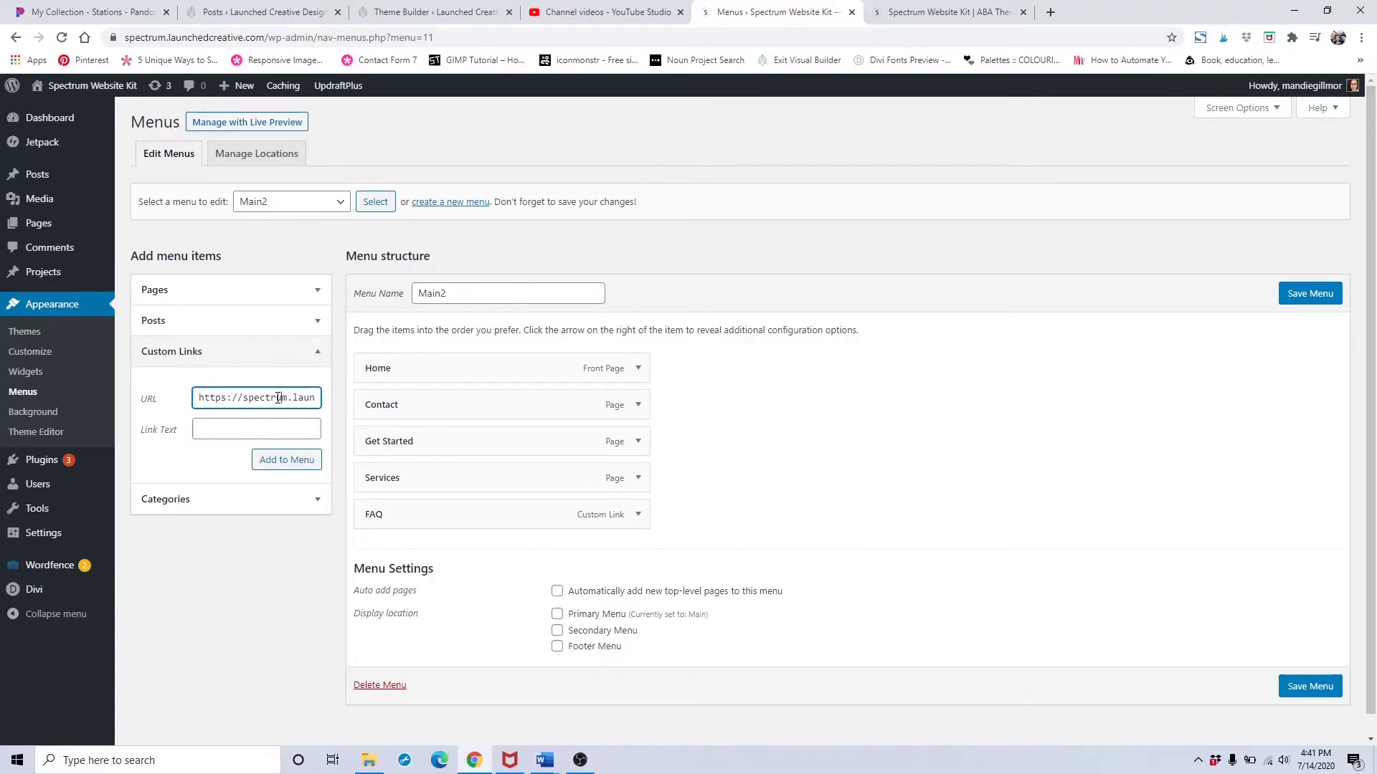
type("chedcreative.com/home")
type("/")
type("#")
type("testimonials")
left_click(275, 429)
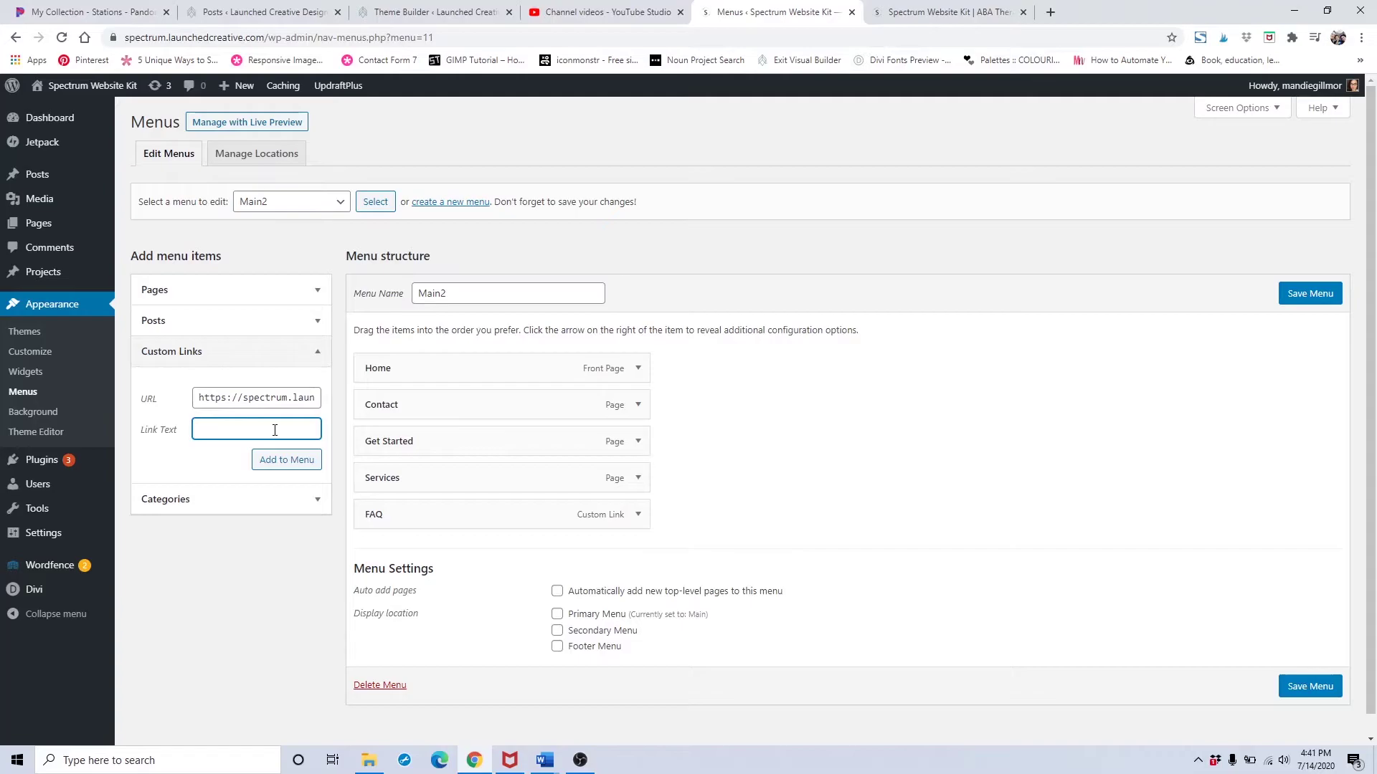
type("Testimonials")
left_click(273, 469)
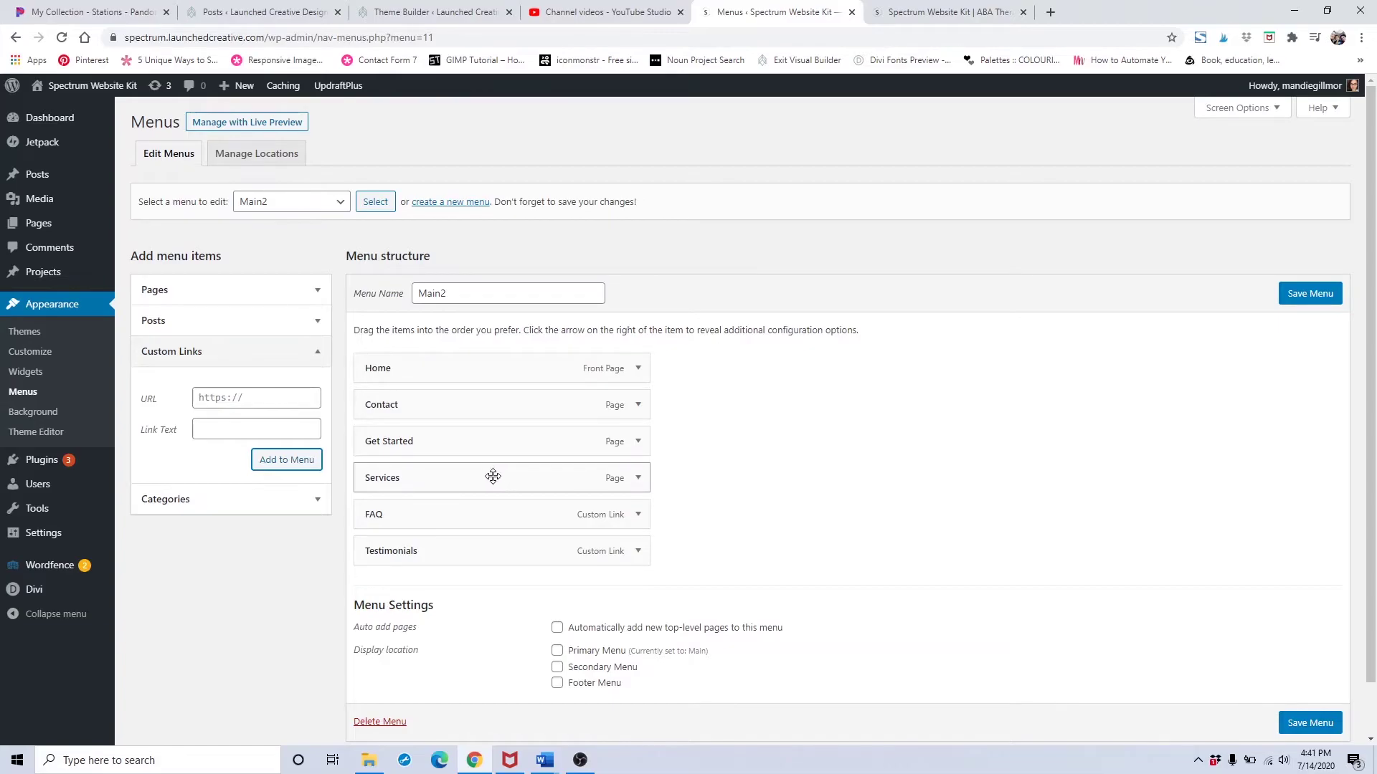
- Drag the Main2 items around until Testimonials sits directly below FAQ and before Contact
left_click_drag(492, 476, 487, 397)
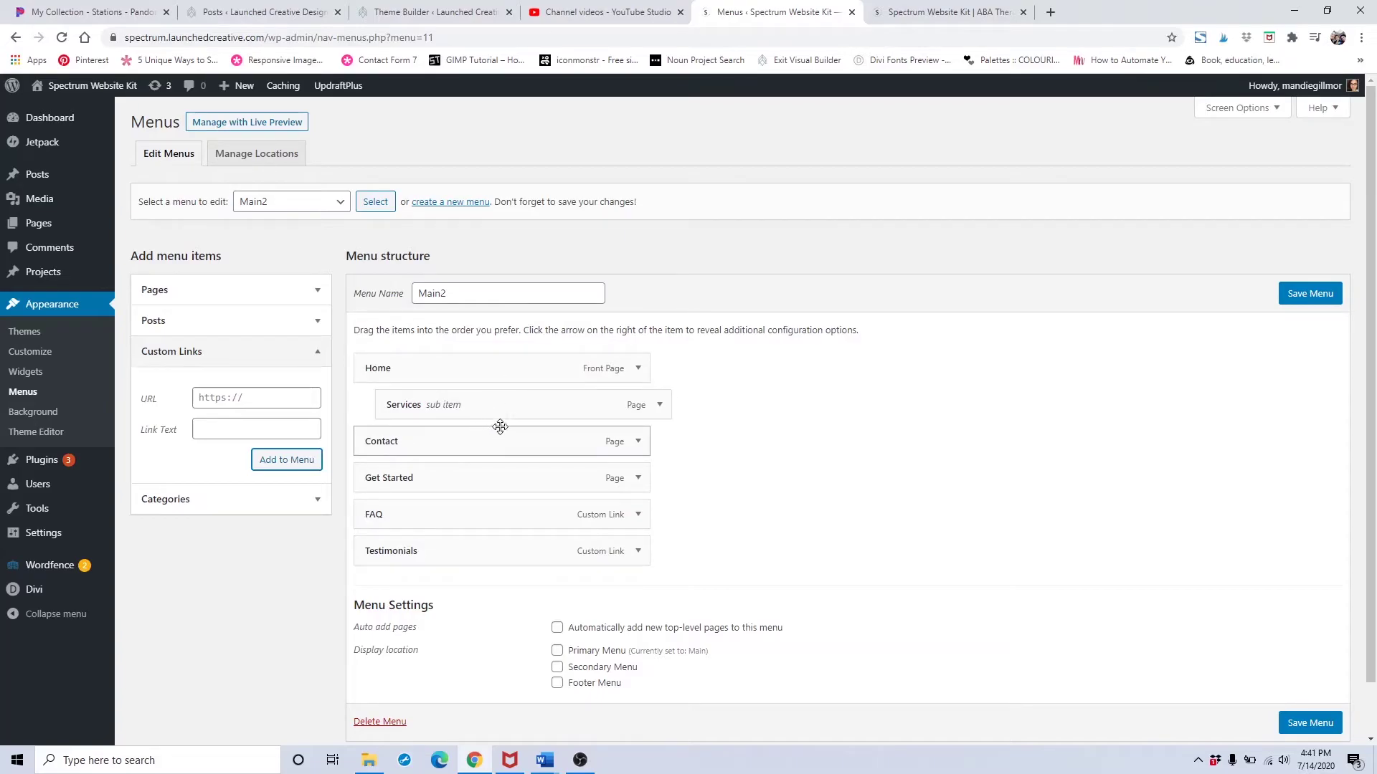
key("ctrl+Tab")
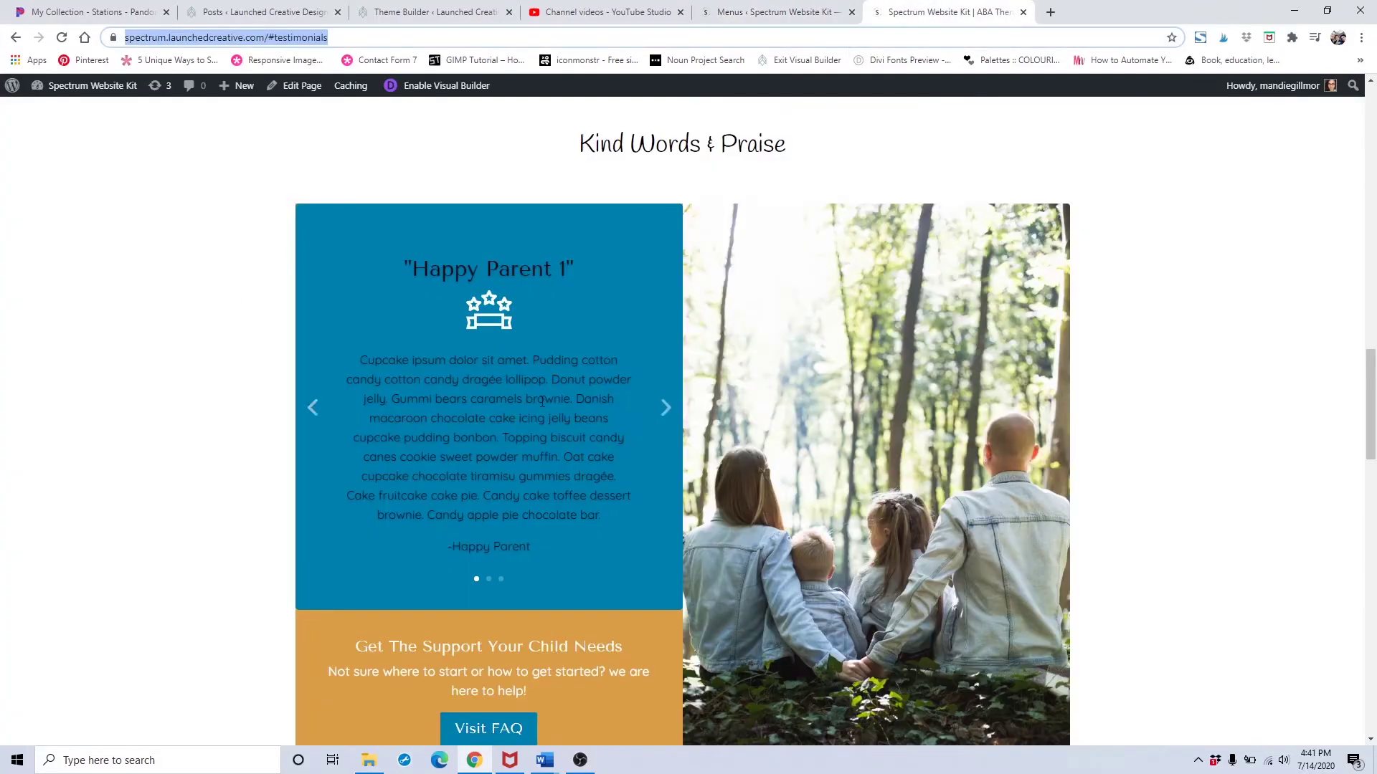
scroll(543, 407, "up", 10)
scroll(543, 398, "up", 5)
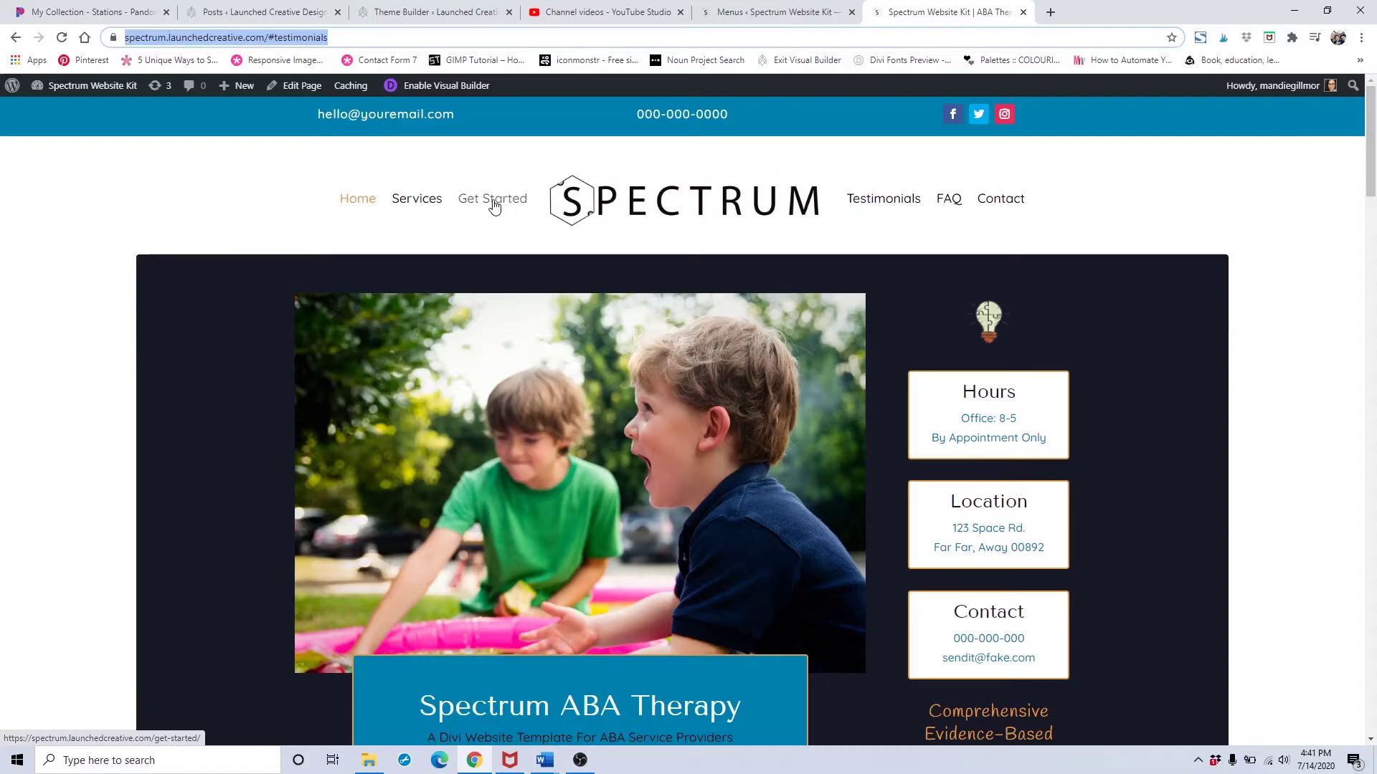
left_click(776, 13)
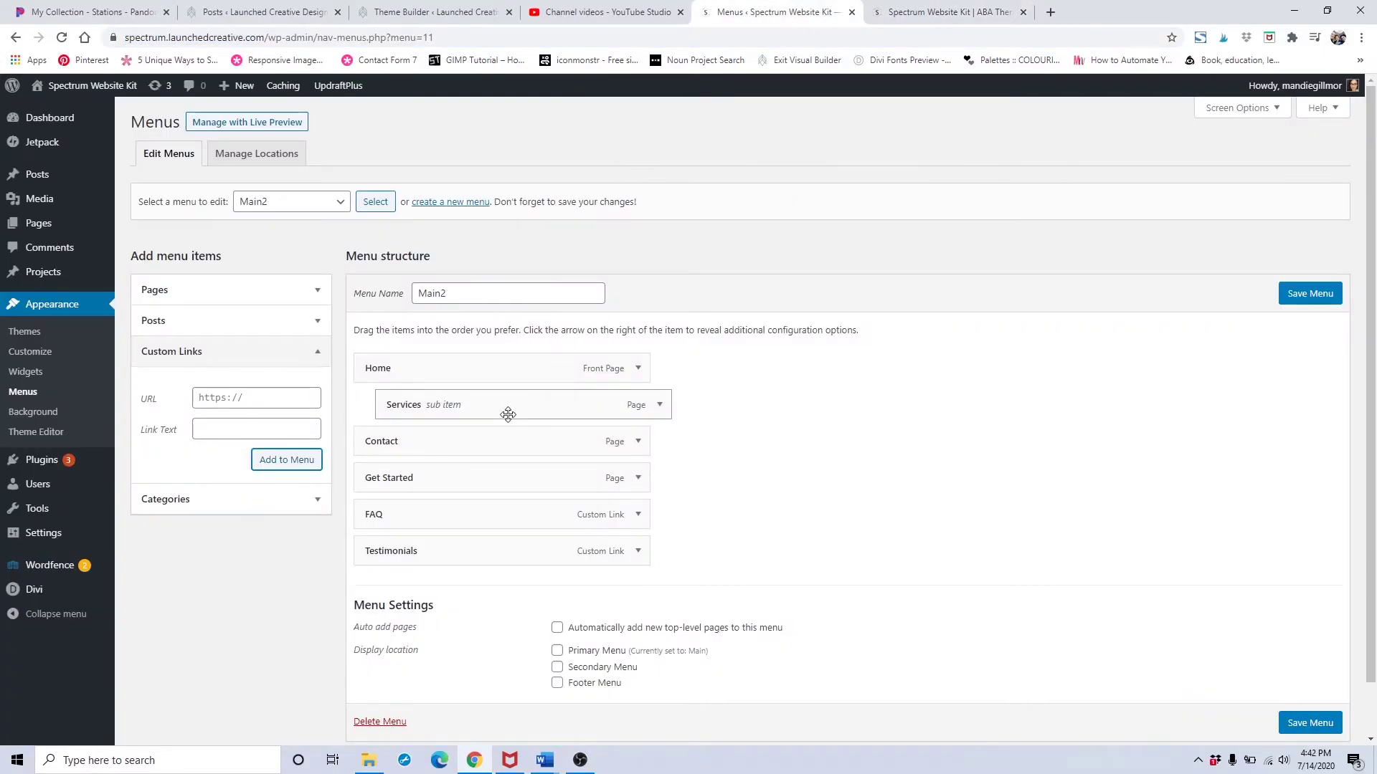
mouse_move(535, 403)
left_mouse_down()
mouse_move(518, 404)
mouse_move(566, 403)
mouse_move(541, 404)
left_mouse_up()
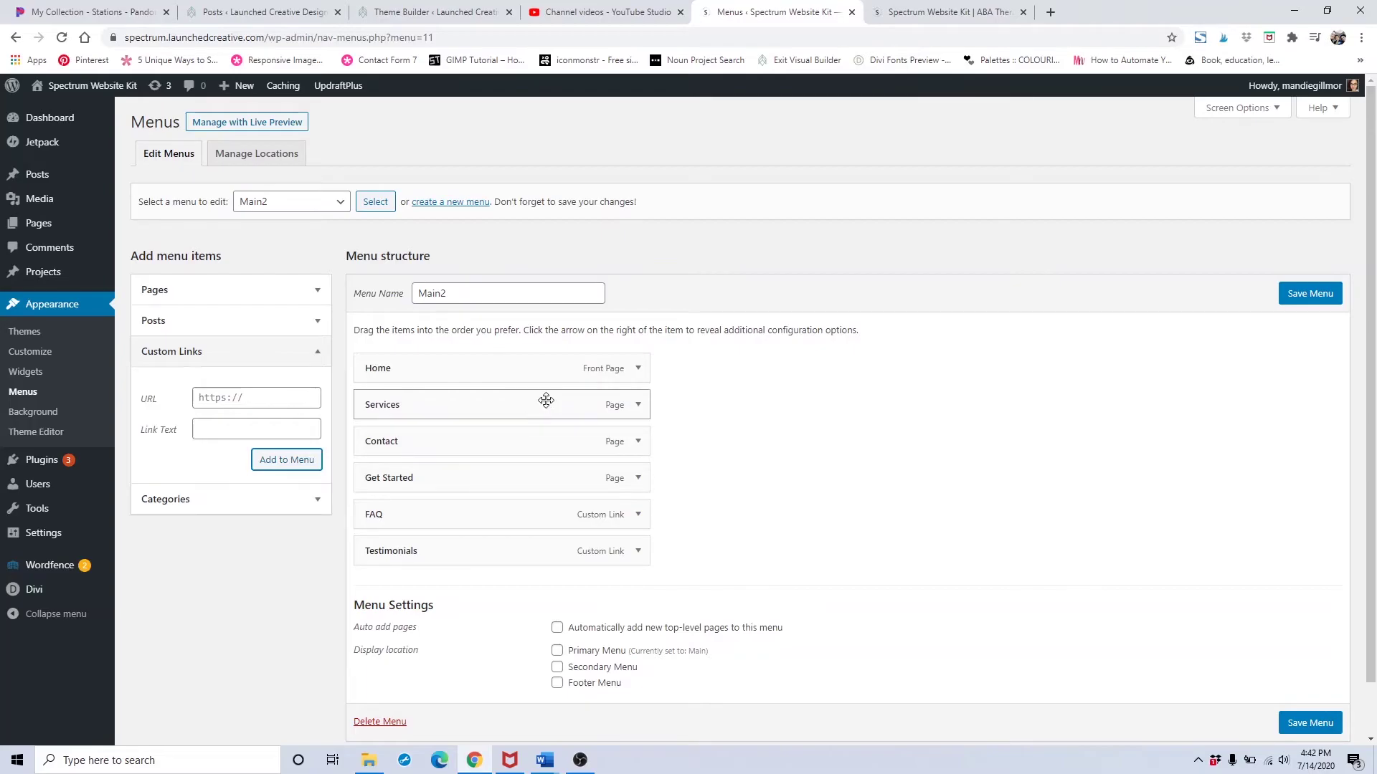
left_click_drag(489, 481, 438, 437)
left_click_drag(439, 518, 414, 473)
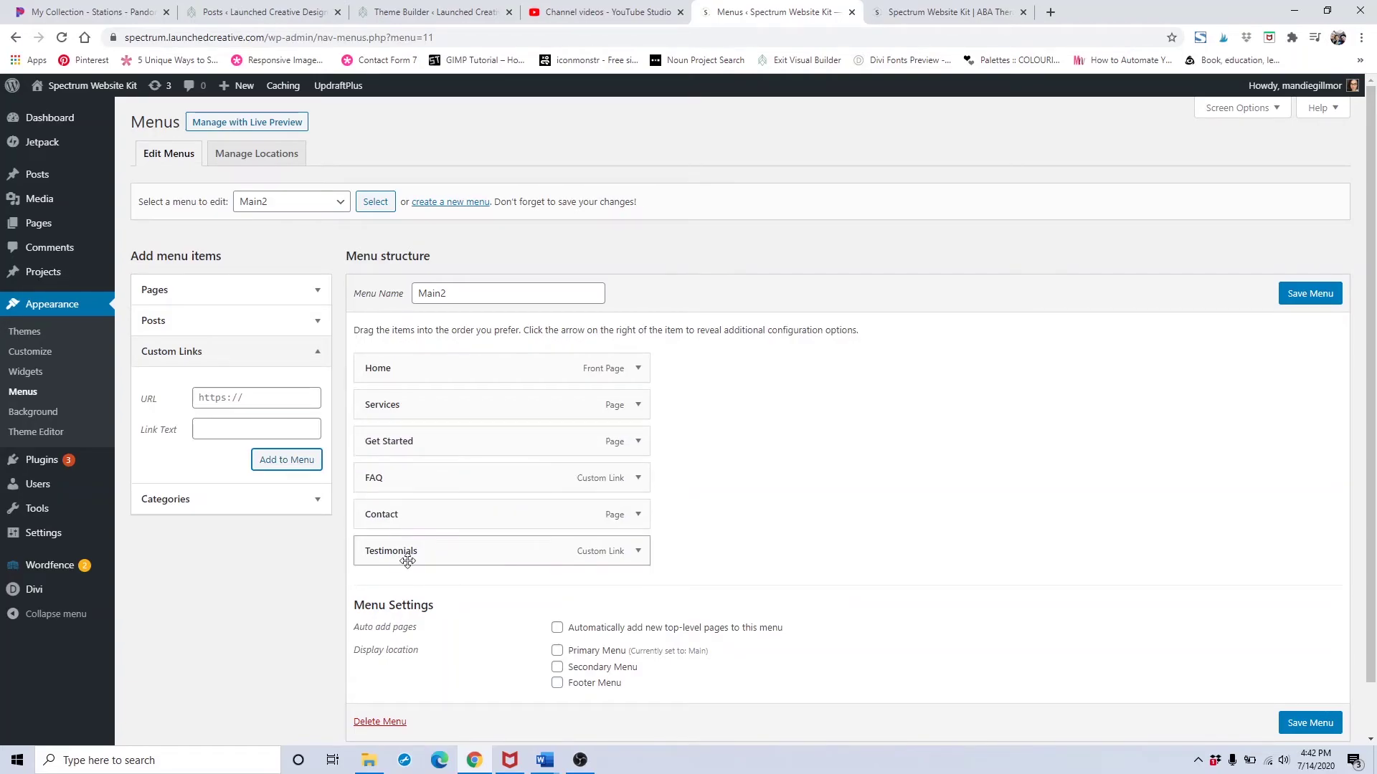
left_click_drag(391, 550, 390, 509)
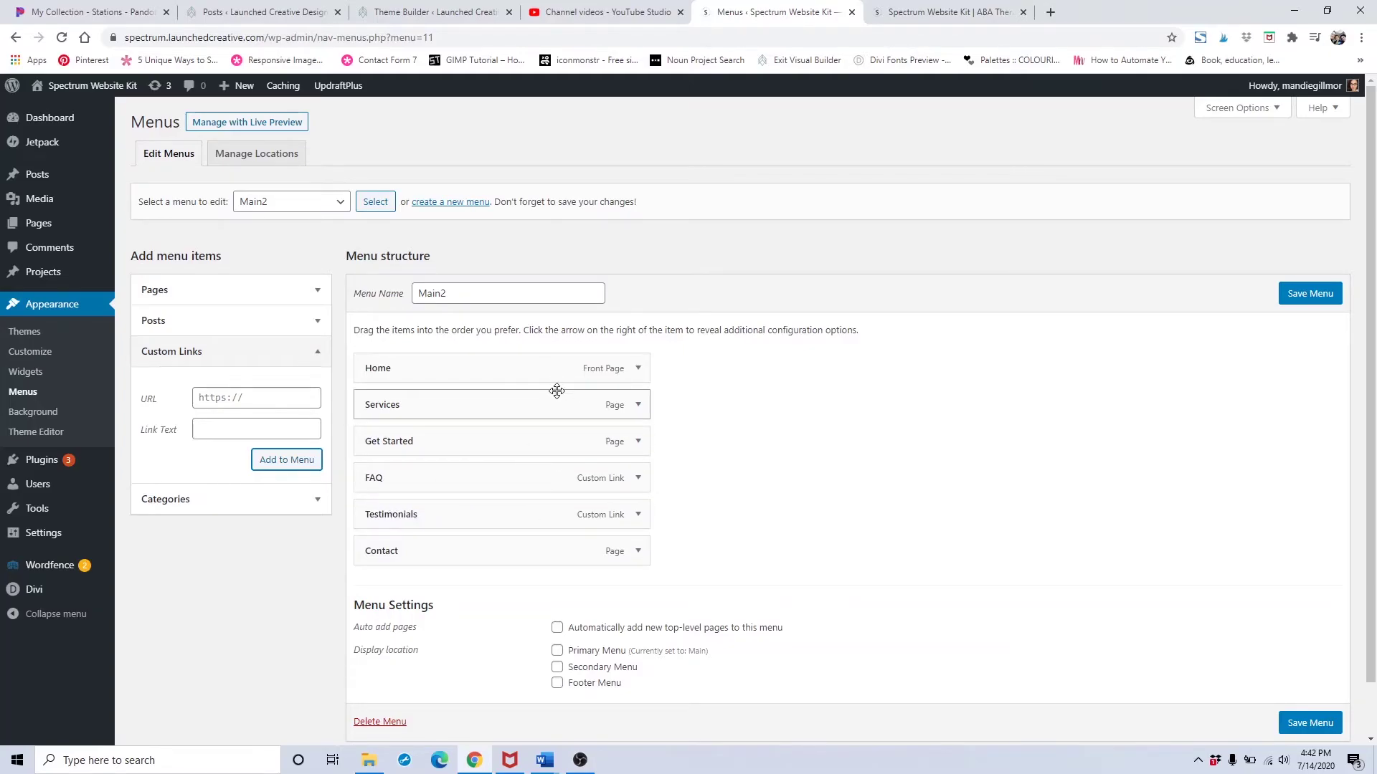
scroll(542, 431, "down", 2)
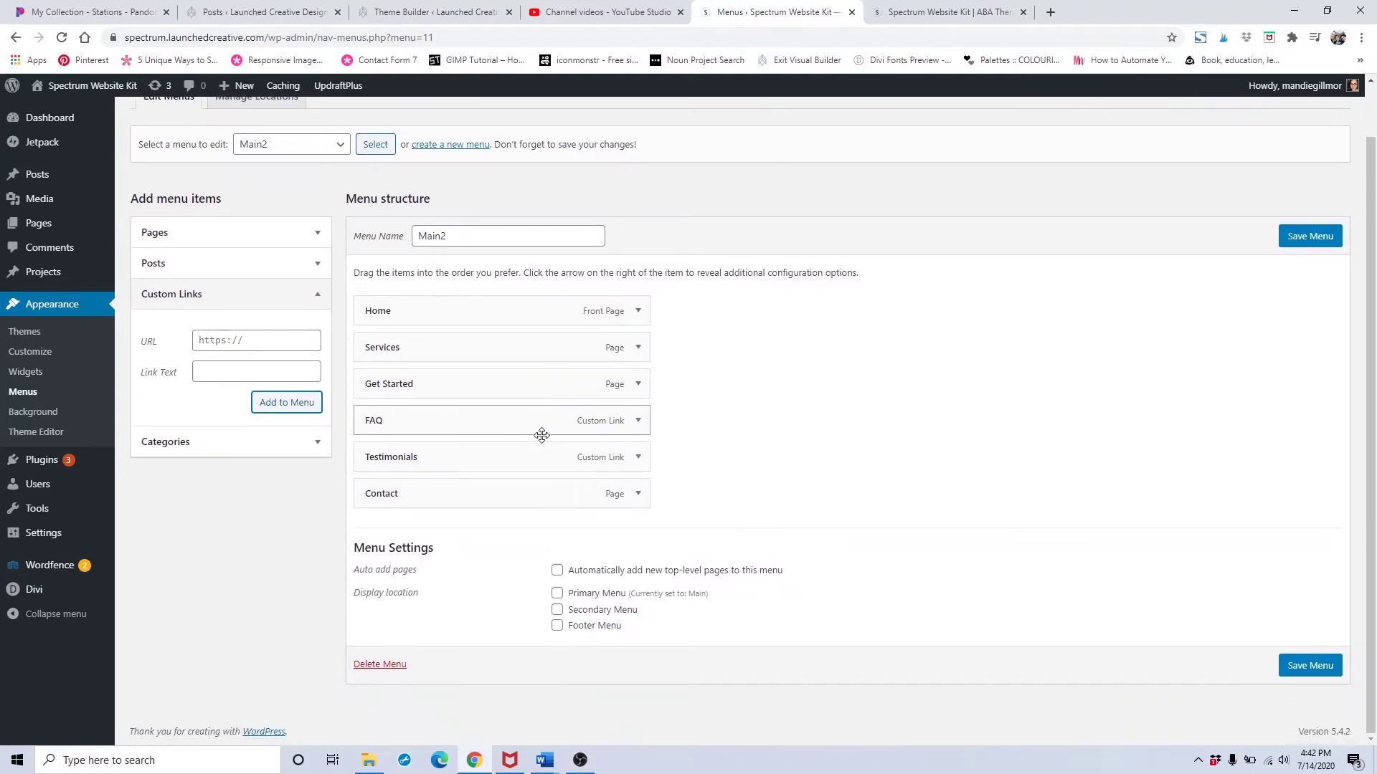
- Set Main2 as the Primary Menu, save it, and go to the Divi Theme Builder
left_click(557, 597)
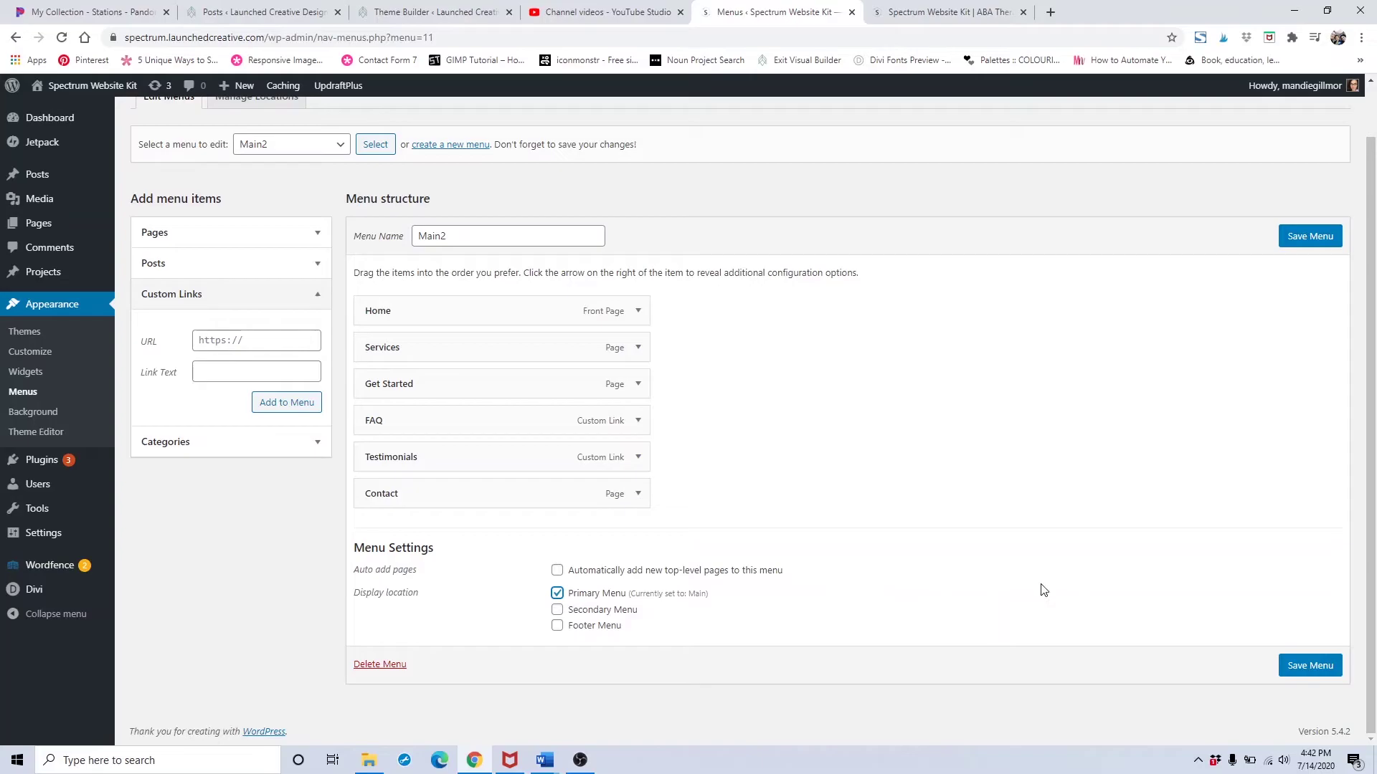
left_click(1316, 667)
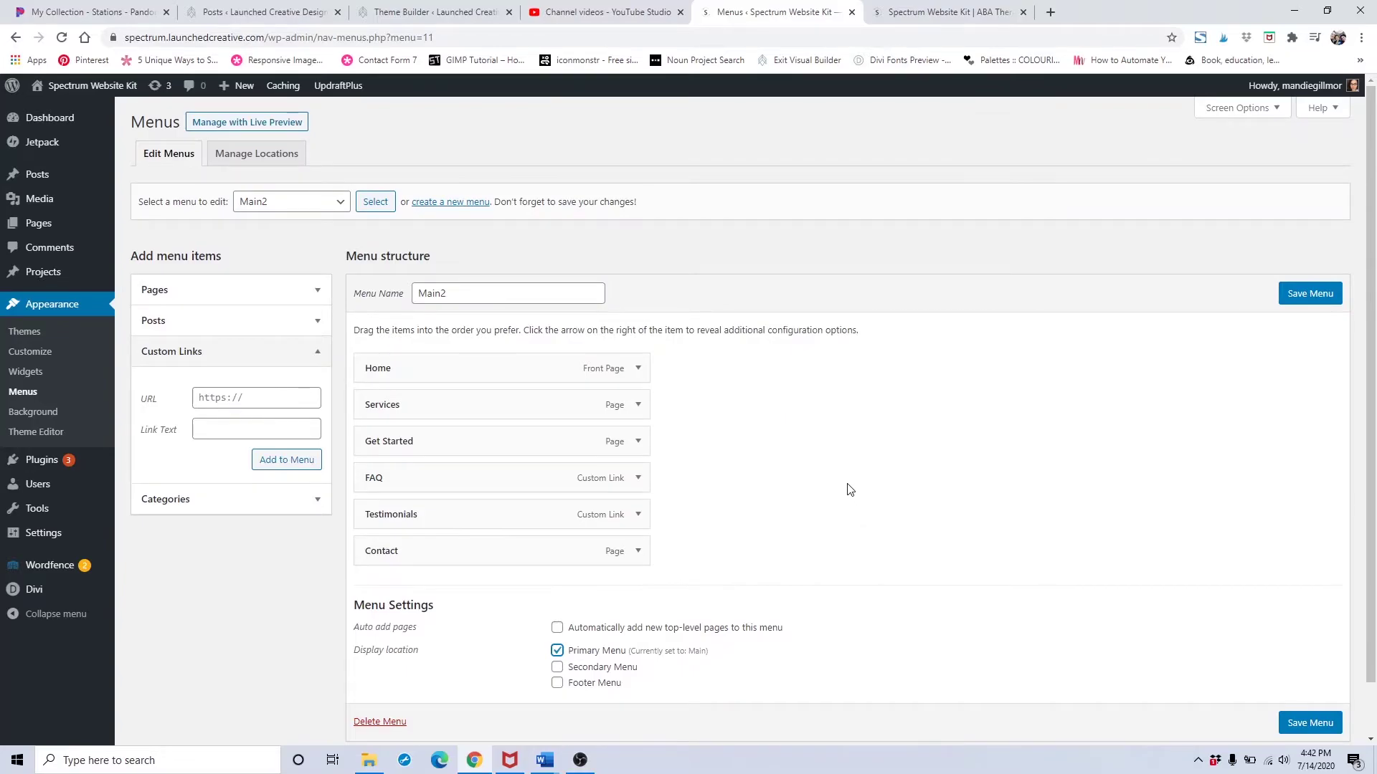
left_click(1287, 724)
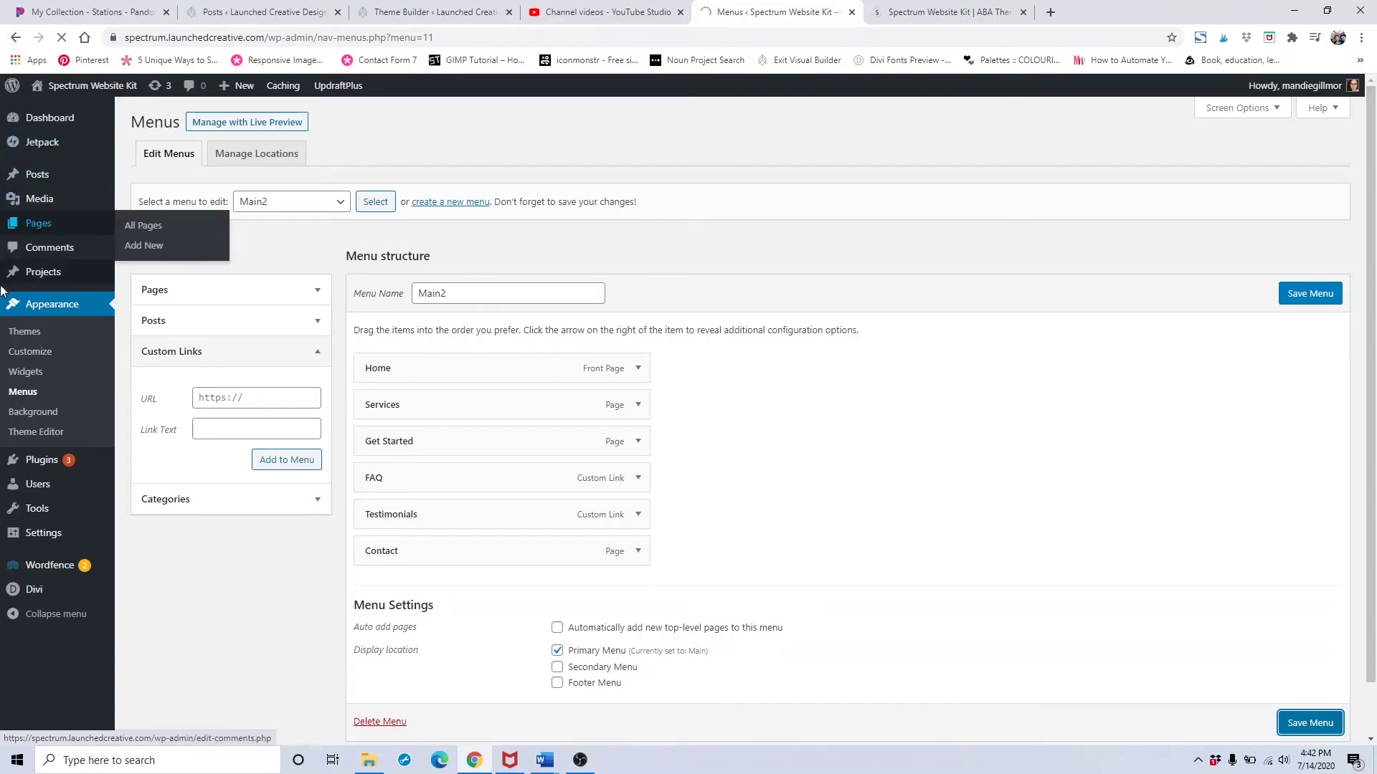
mouse_move(28, 595)
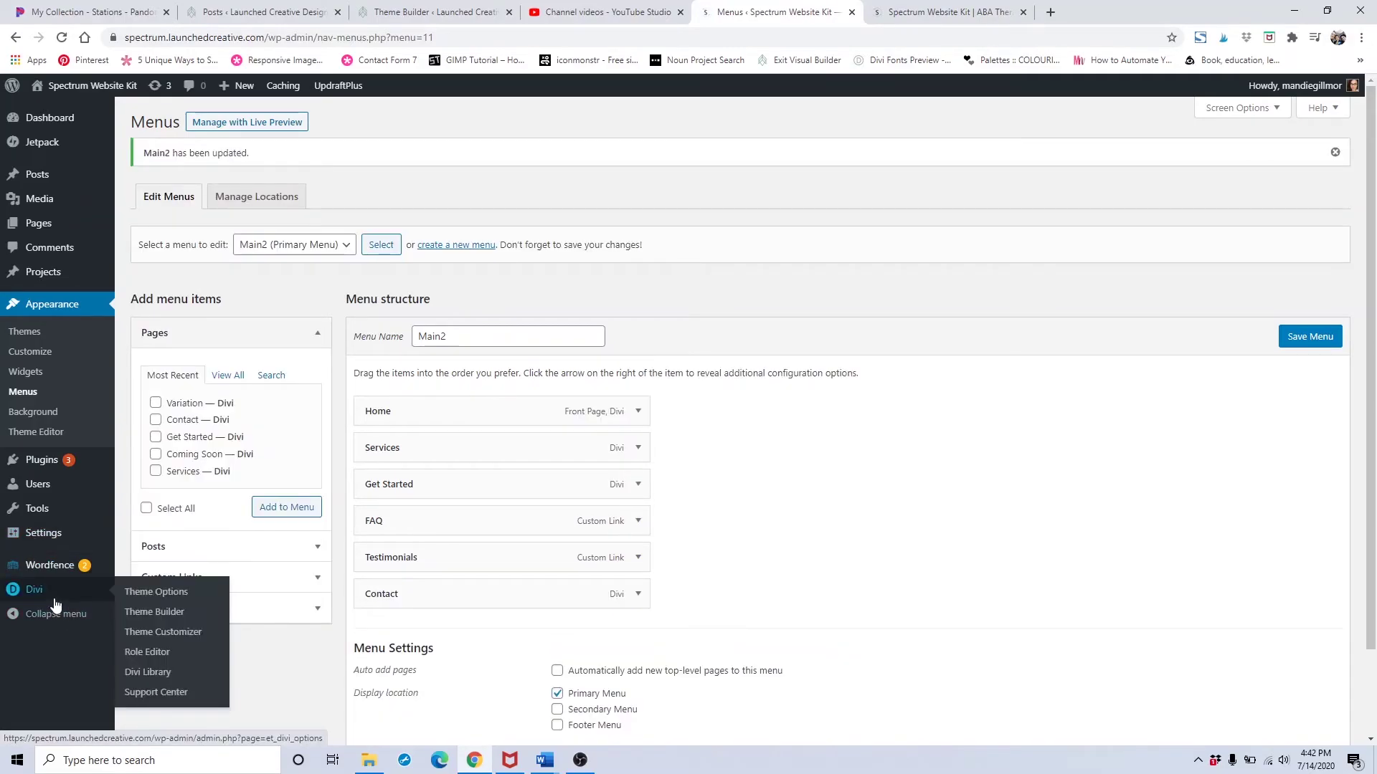
left_click(128, 614)
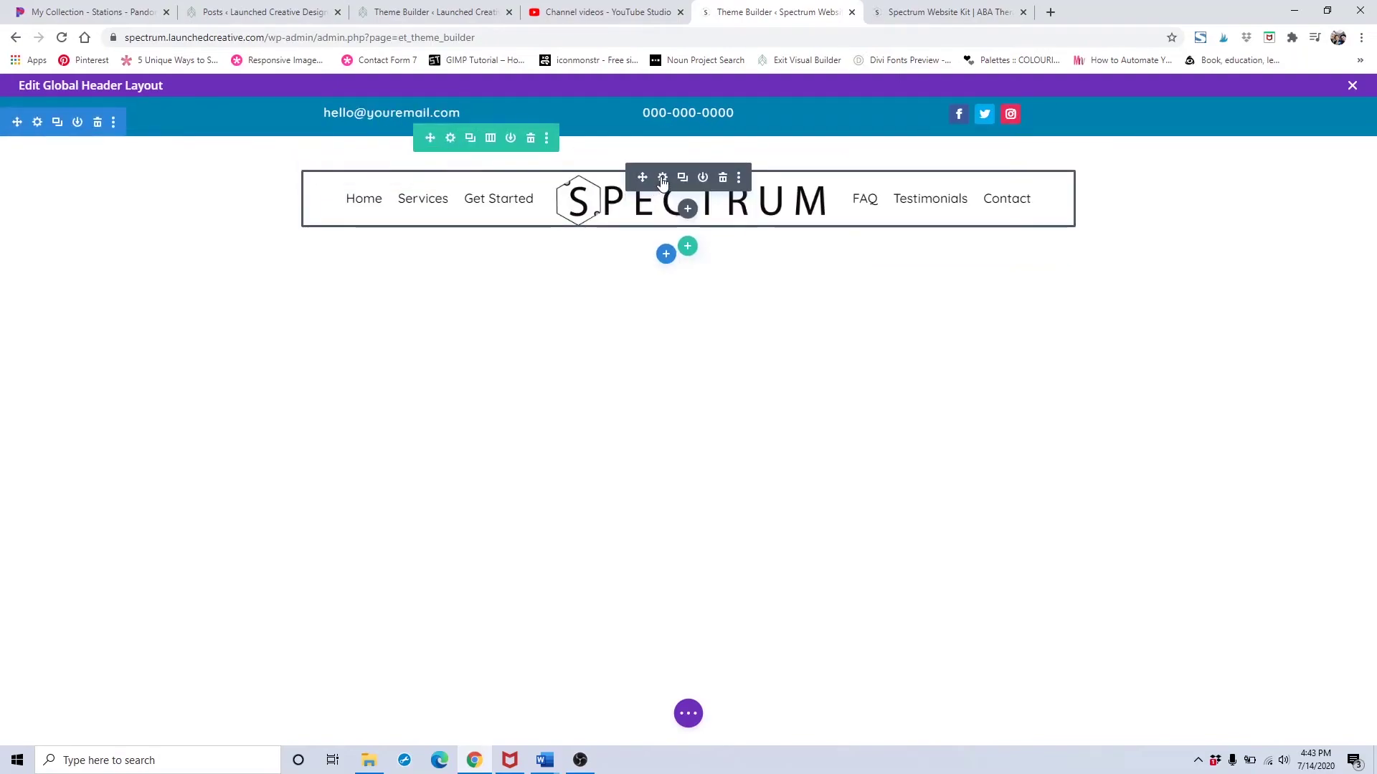
- Choose Main2 in the Global Header's Menu module, confirm it, and close the header editor
left_click(660, 176)
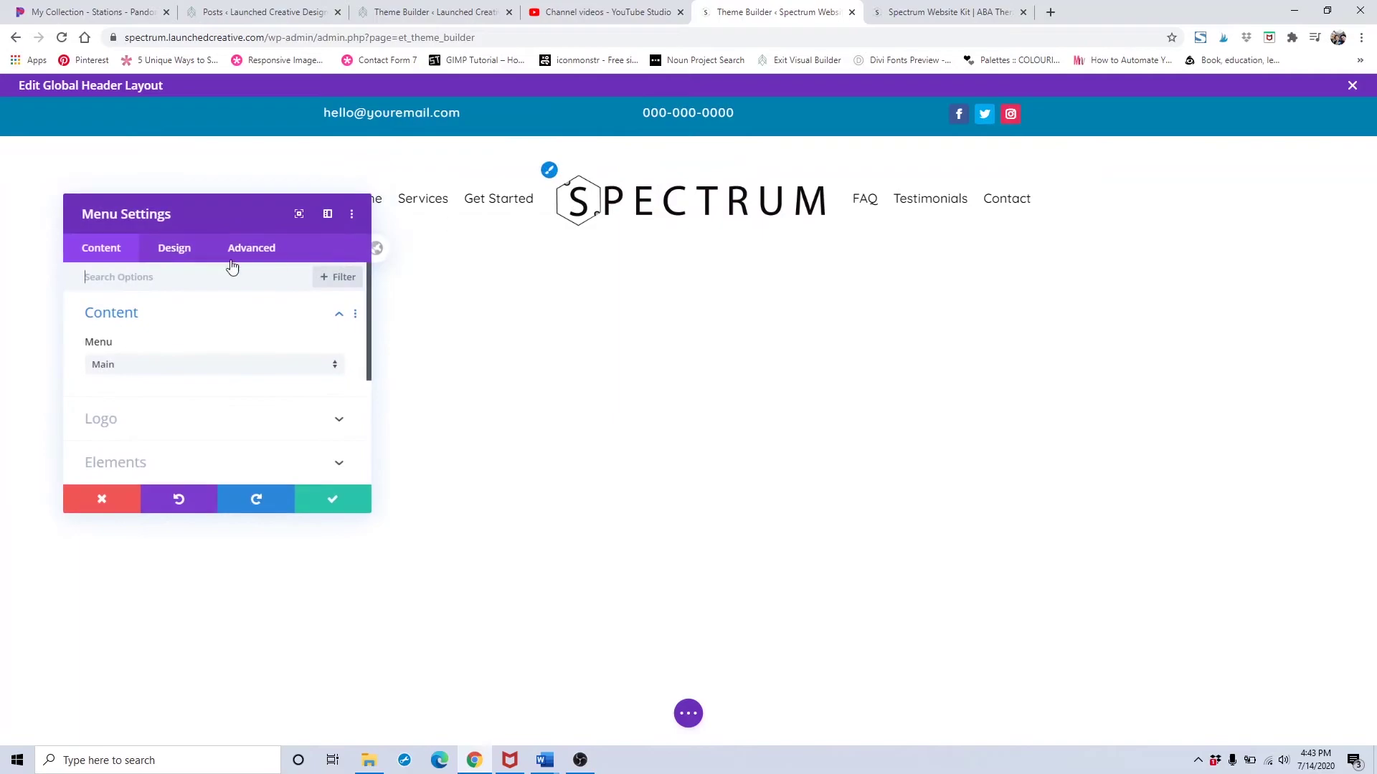
left_click(129, 375)
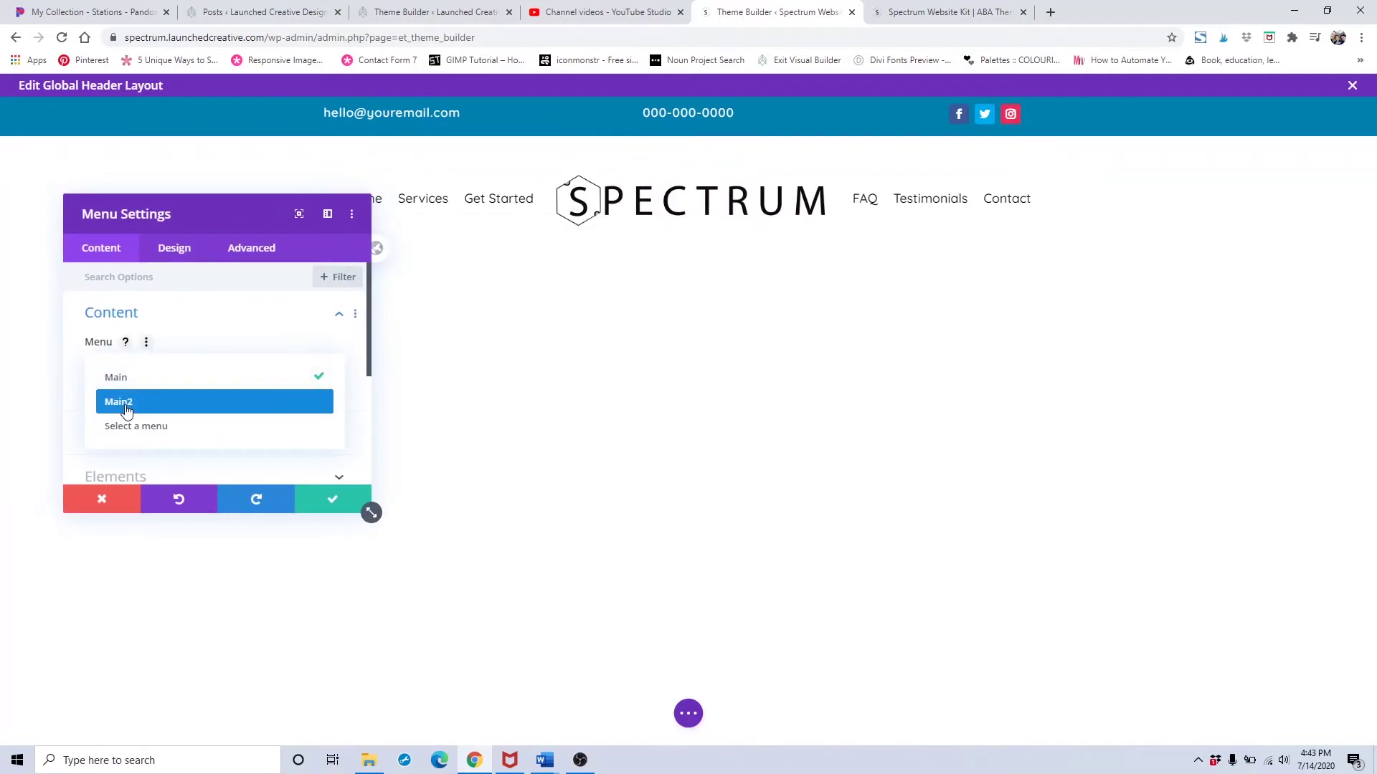
left_click(127, 402)
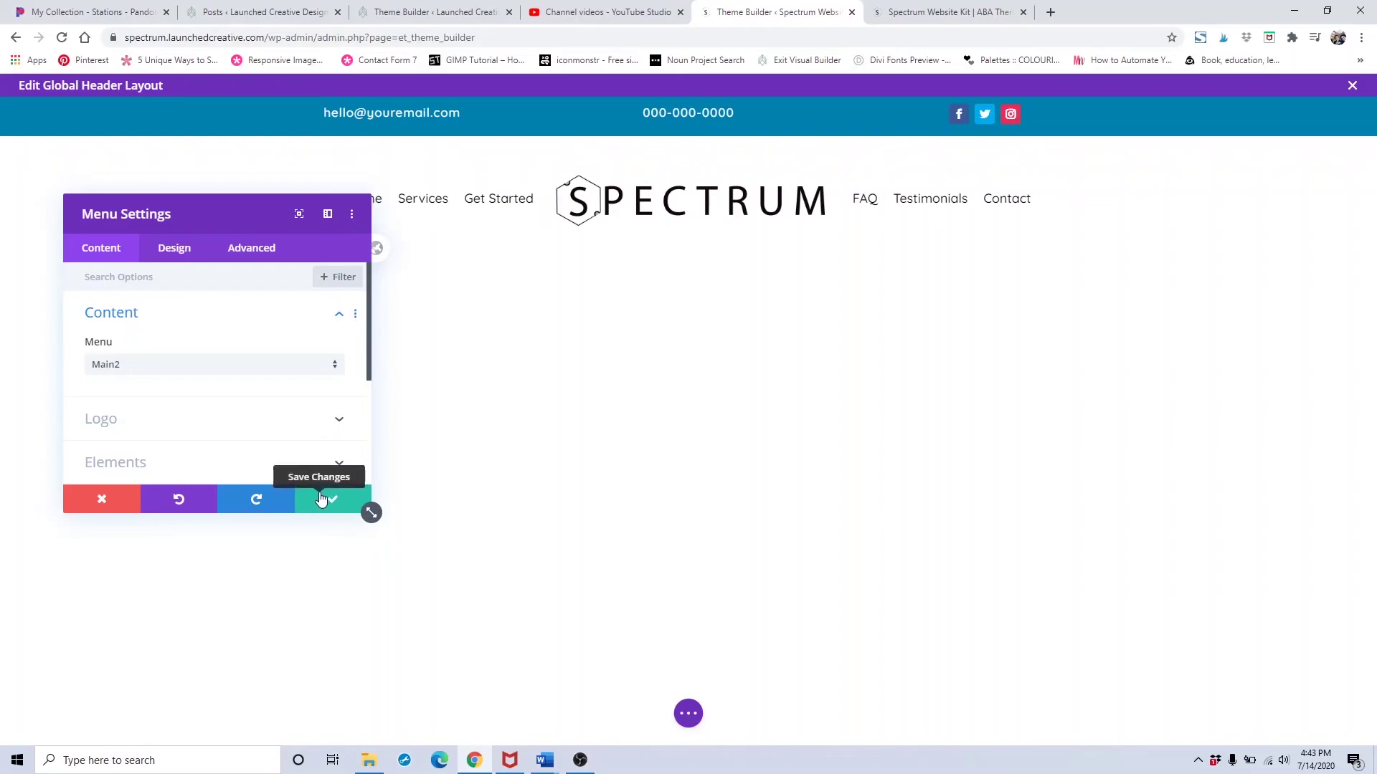
left_click(295, 365)
left_click(258, 386)
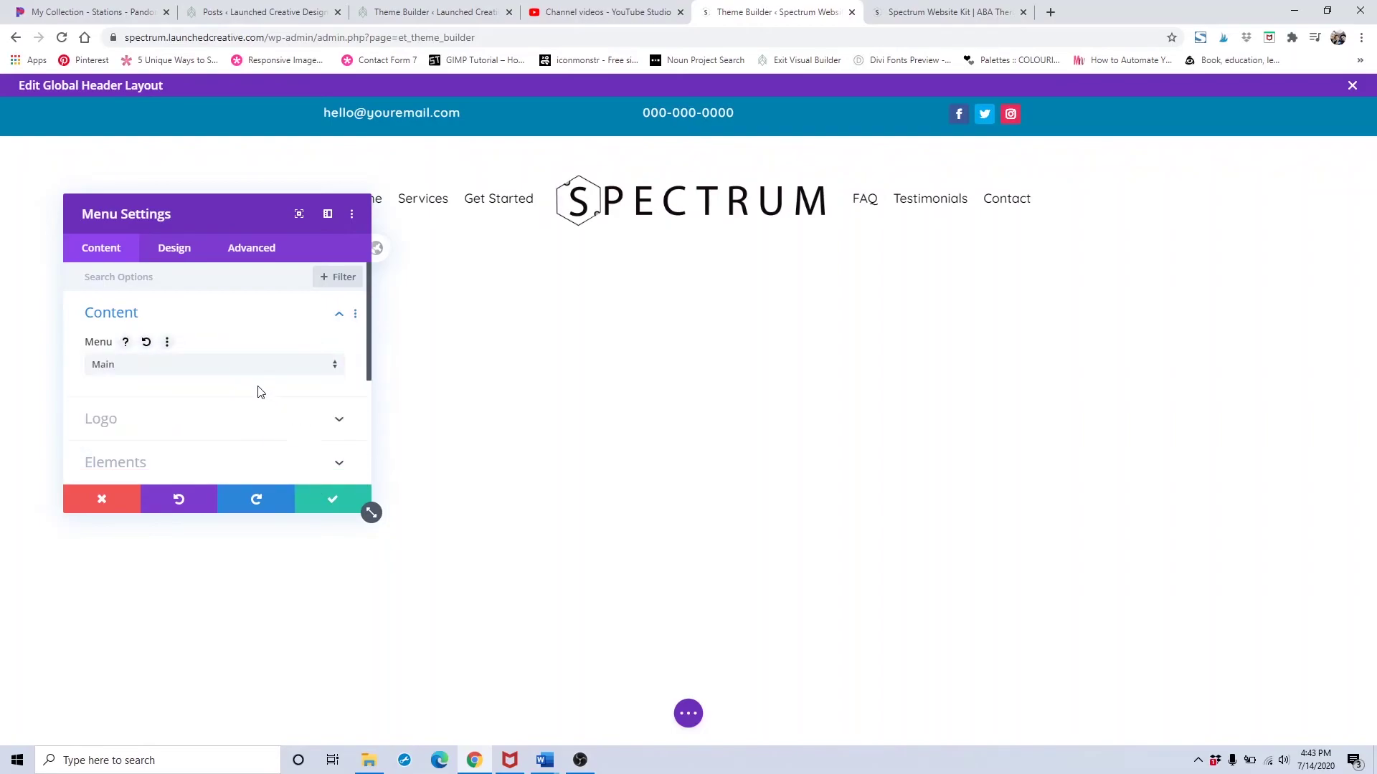
left_click(324, 505)
left_click(685, 714)
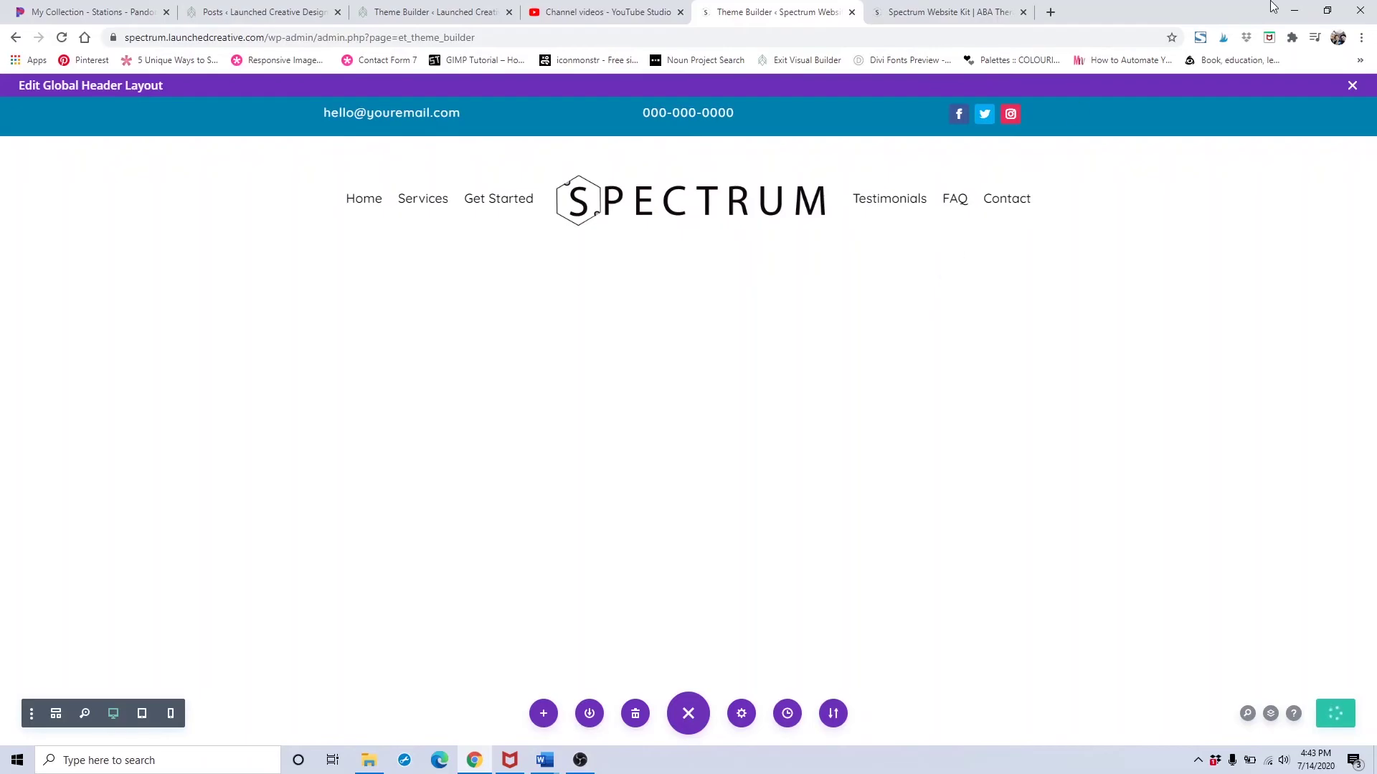
left_click(1353, 87)
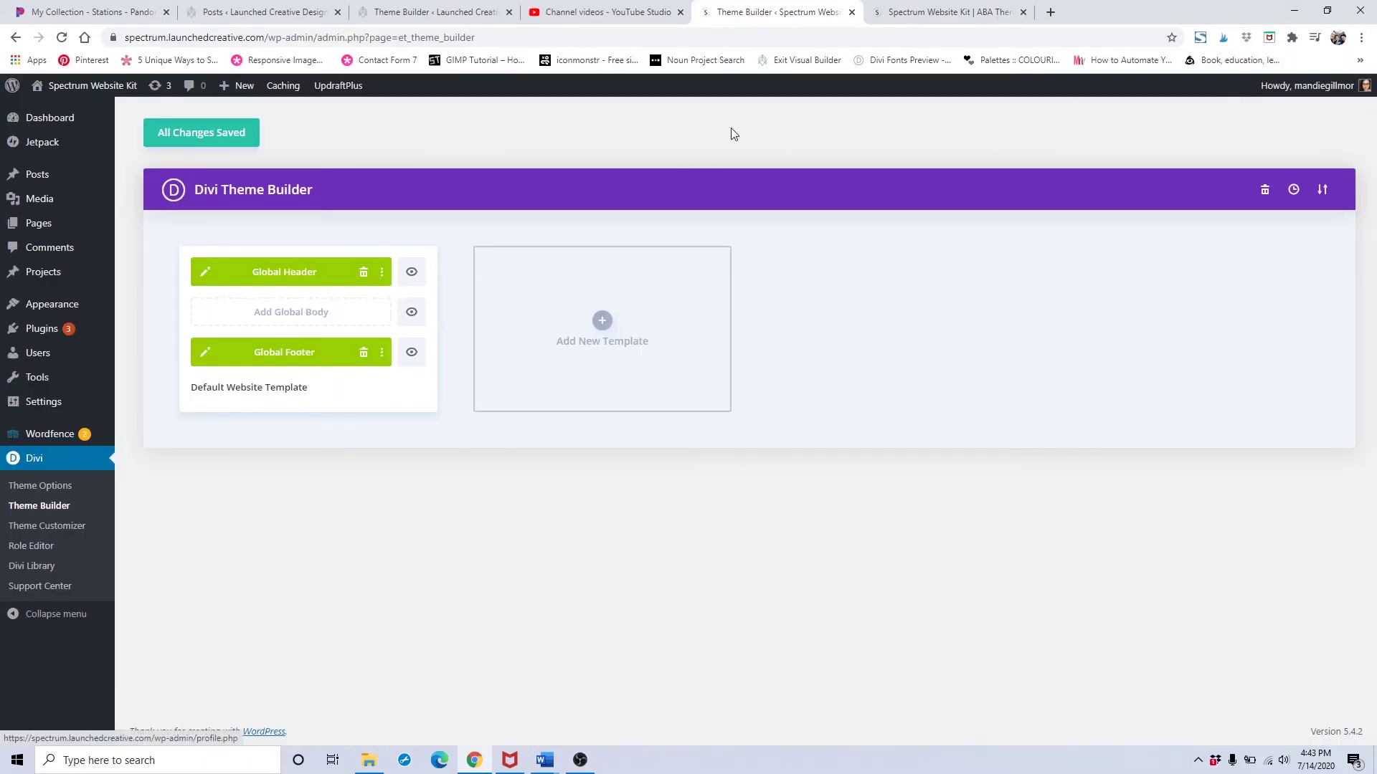
- Save the Theme Builder changes and open the live site's Get Started page
left_click(213, 137)
left_click(869, 10)
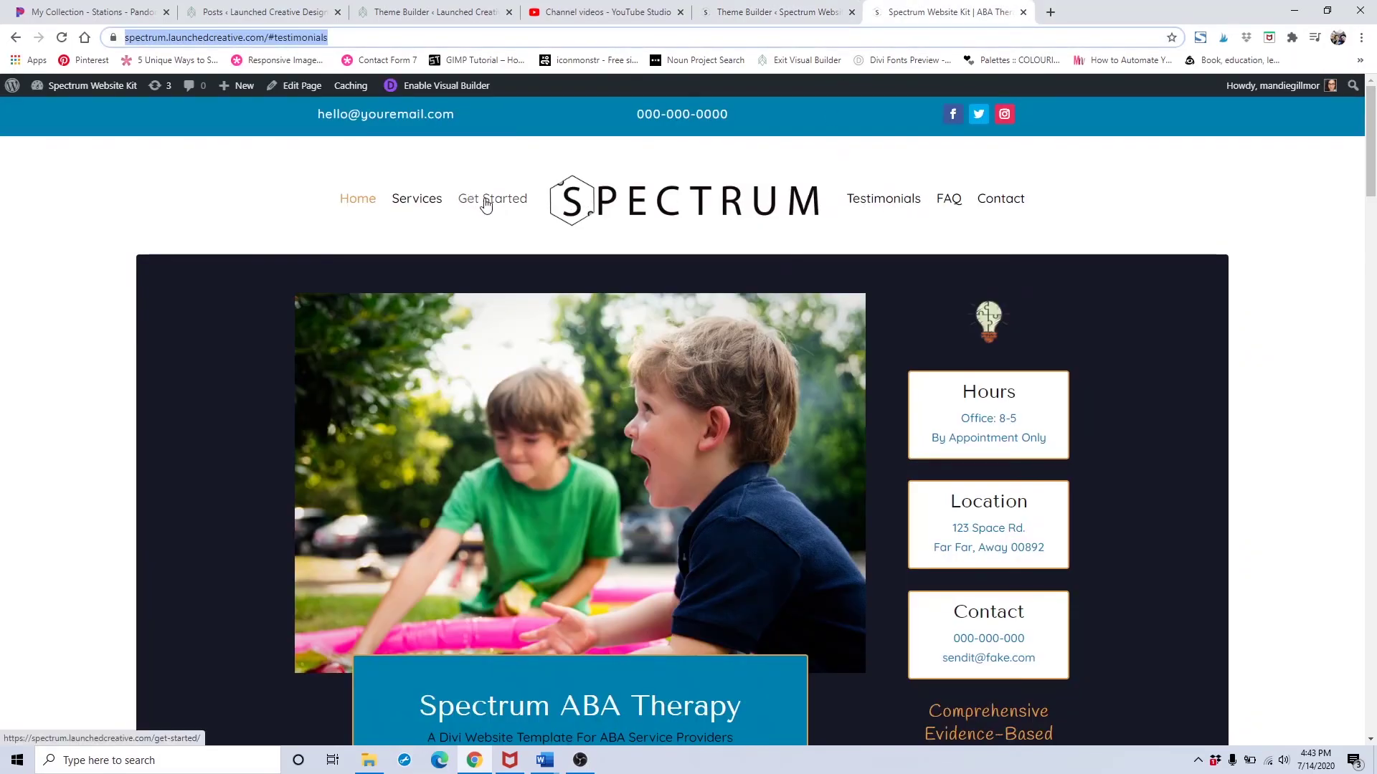
left_click(485, 201)
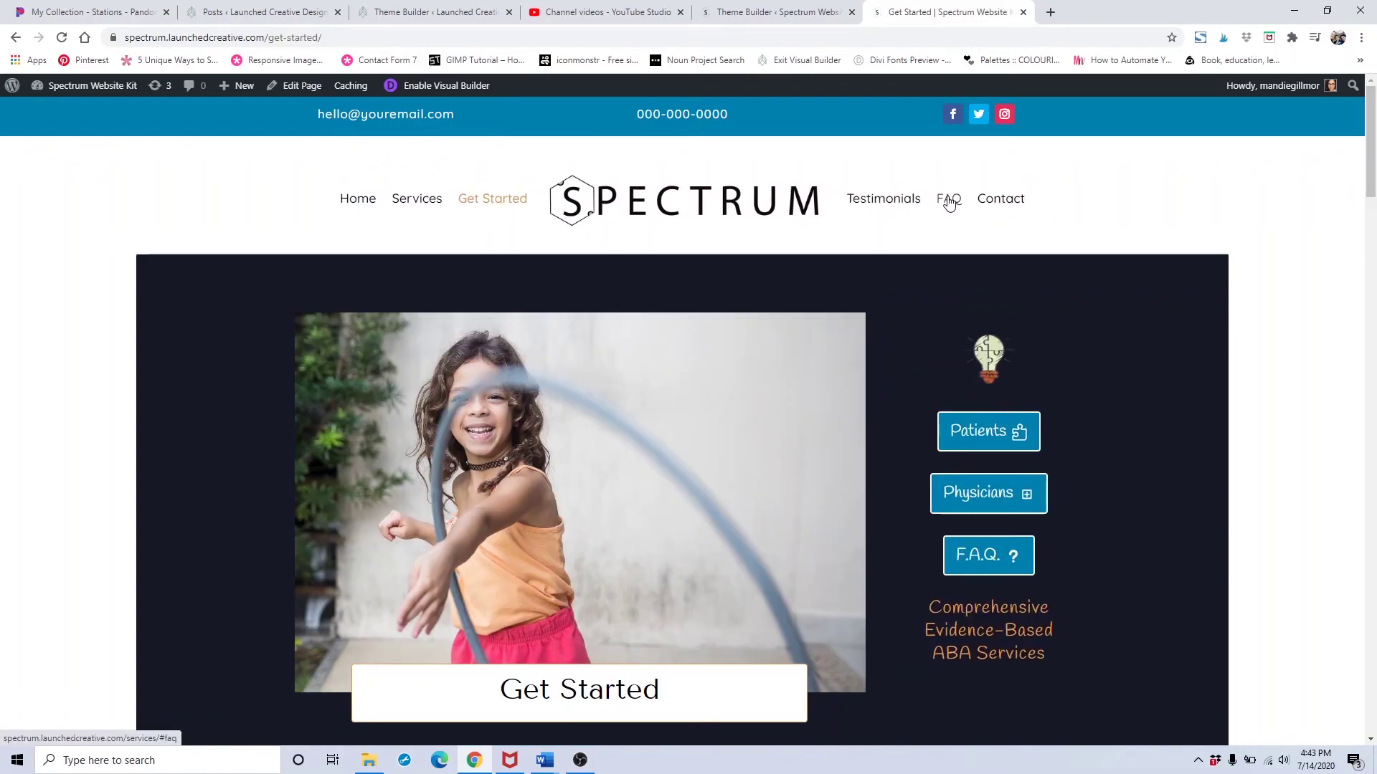
- Follow the header FAQ link and confirm the F.A.Q. section at /services/#faq
left_click(948, 203)
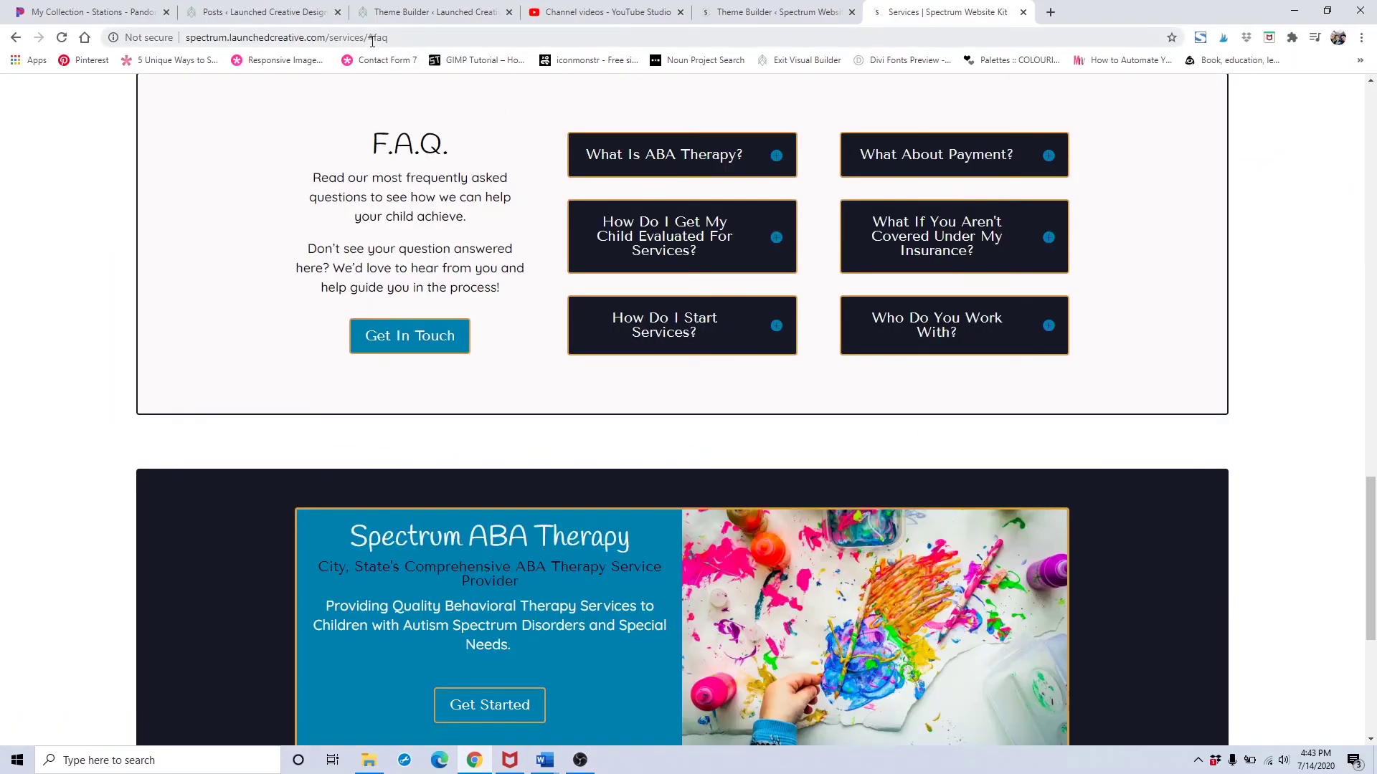
left_click(344, 40)
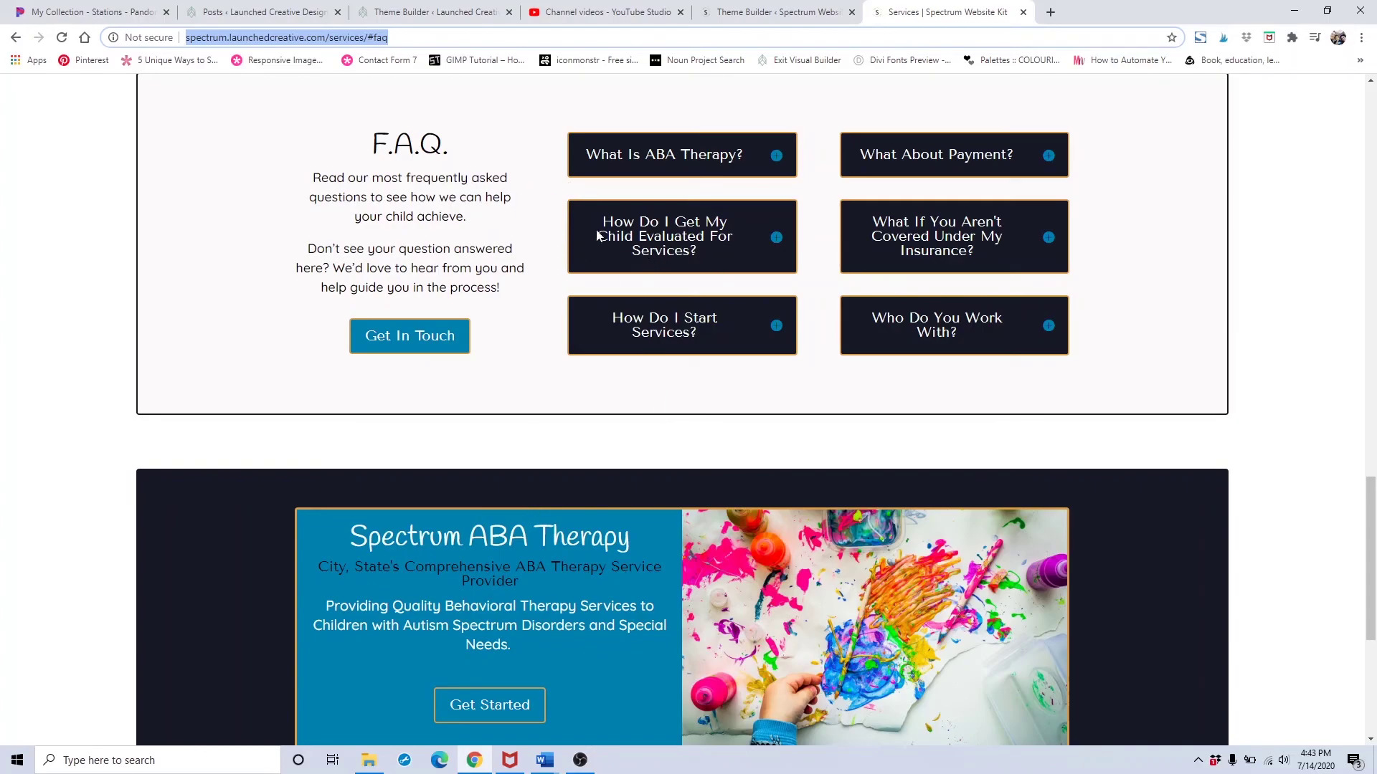
scroll(433, 352, "down", 2)
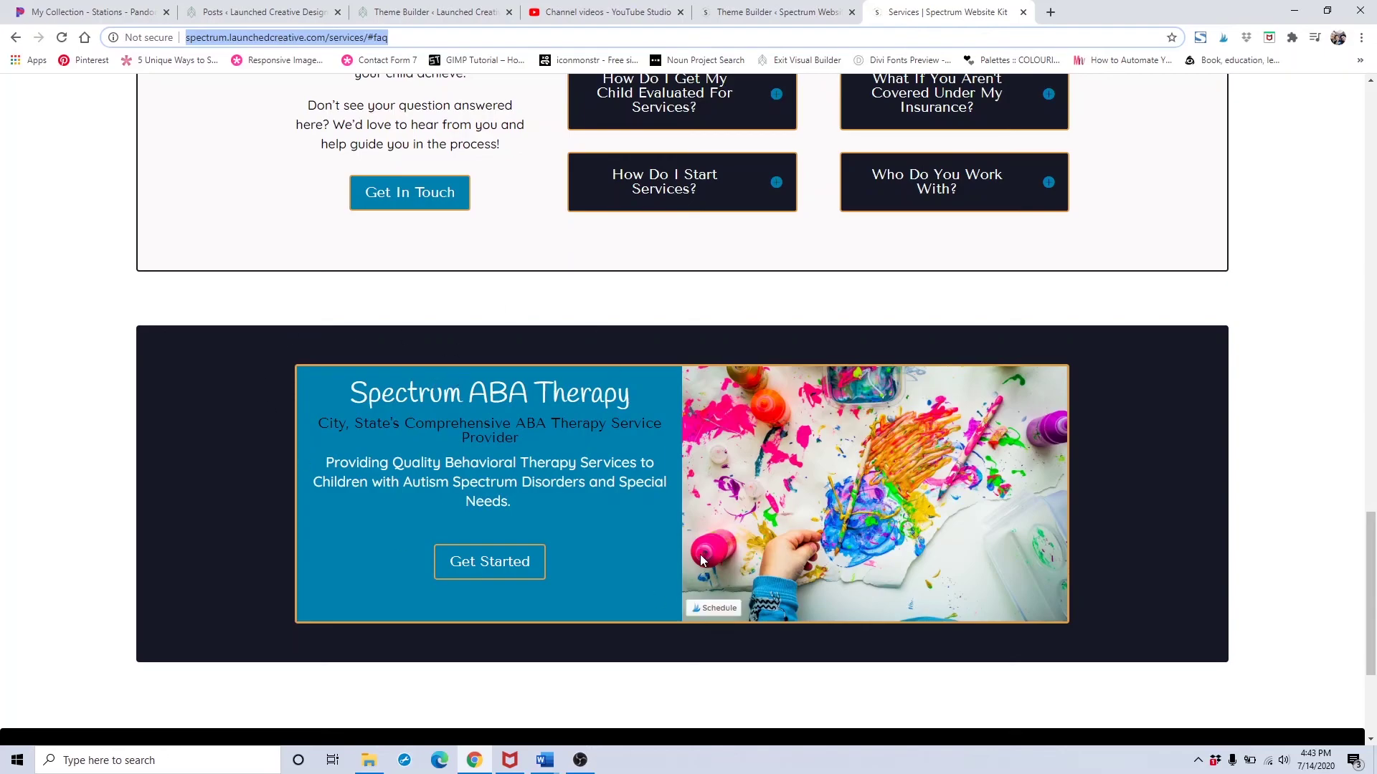
scroll(702, 559, "up", 4)
scroll(702, 559, "up", 5)
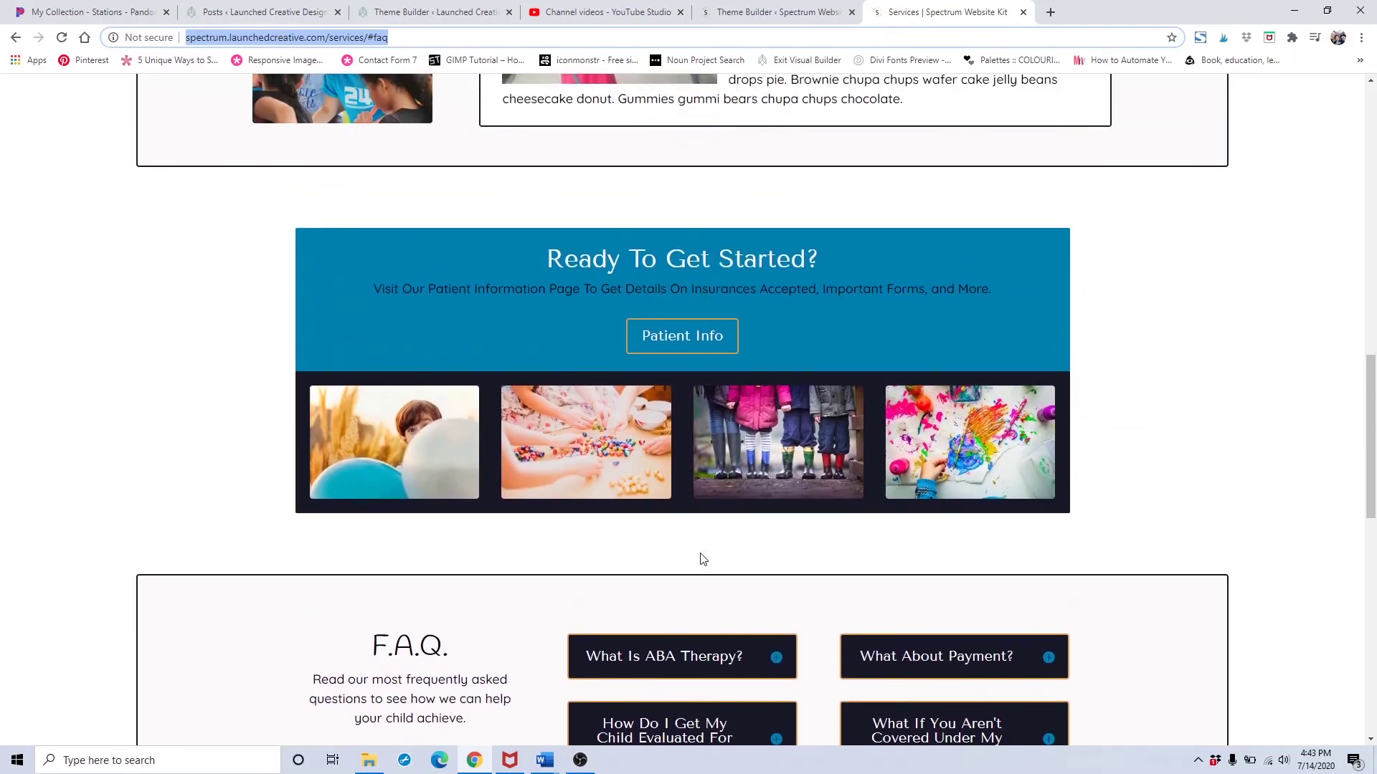
scroll(702, 559, "down", 4)
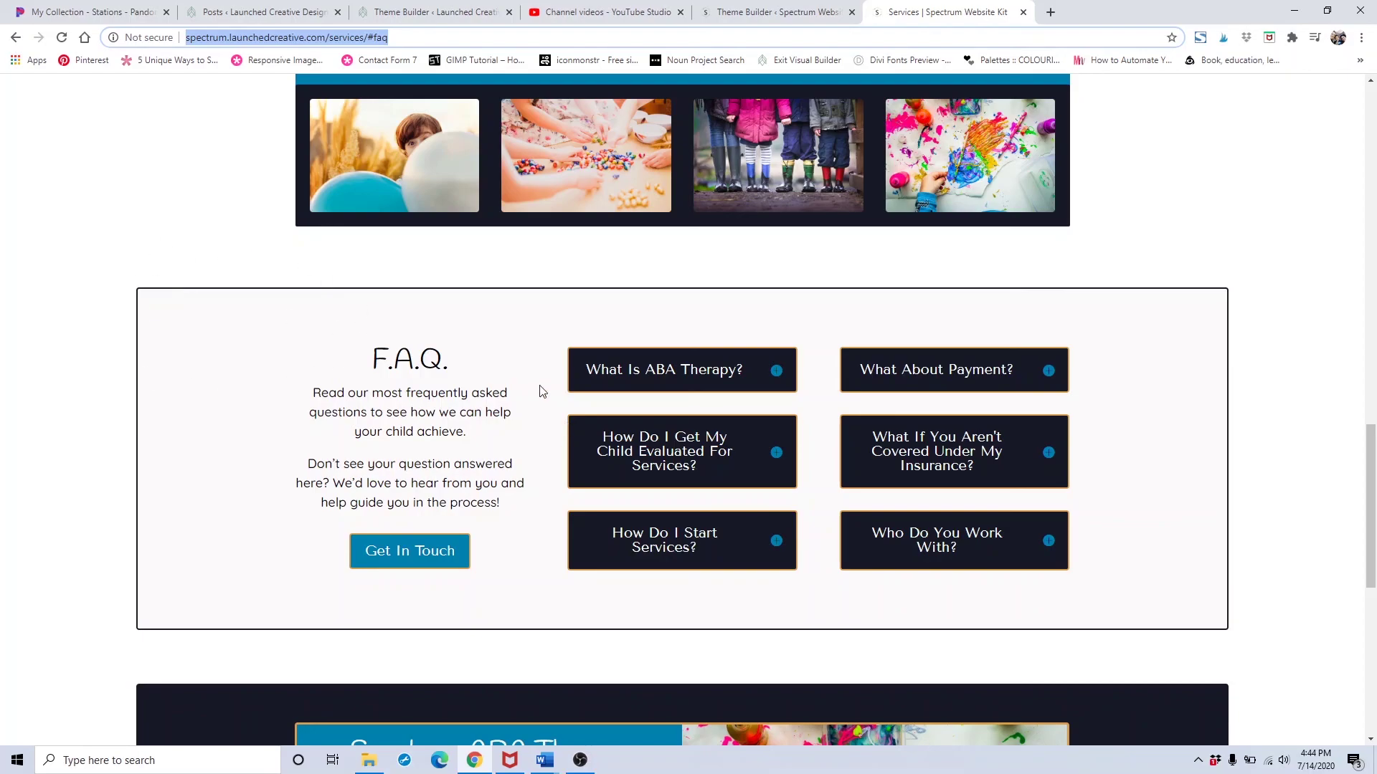
scroll(542, 390, "up", 1)
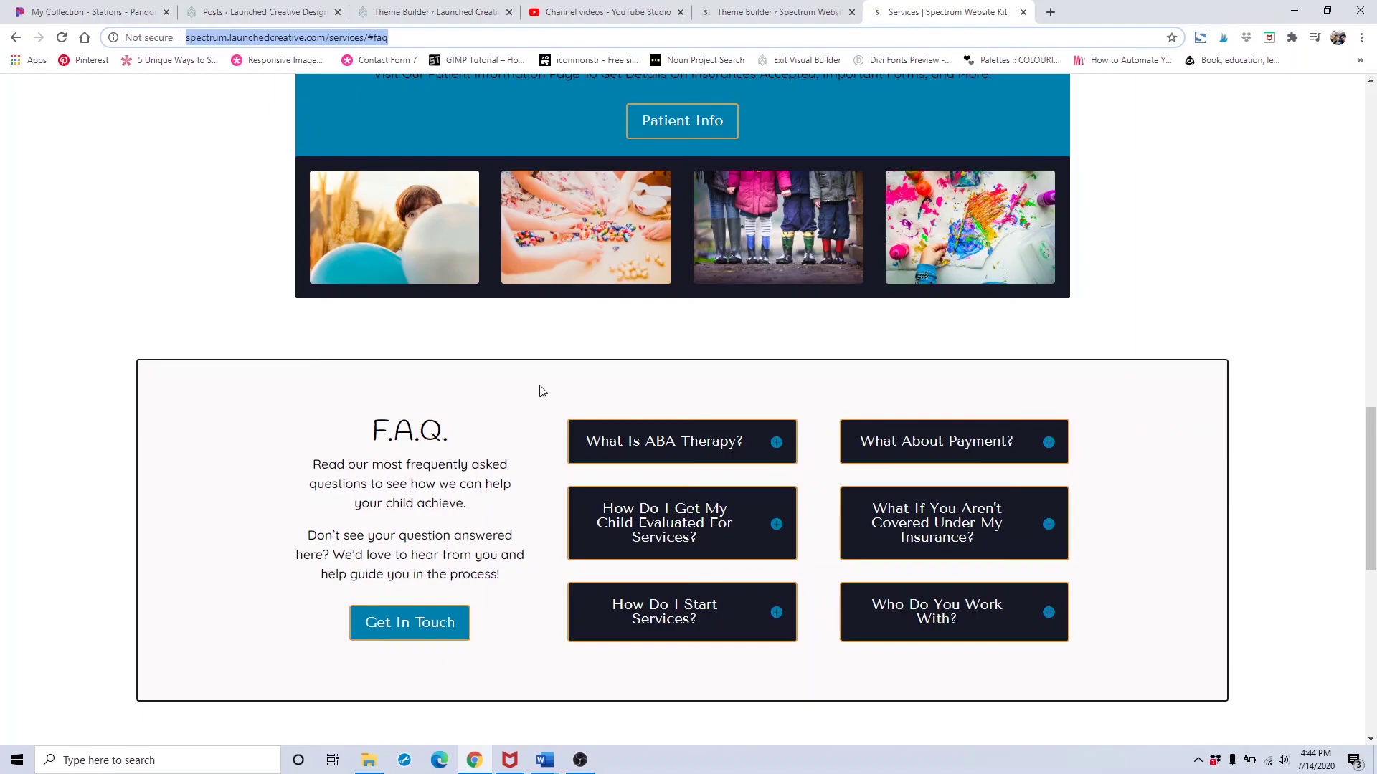